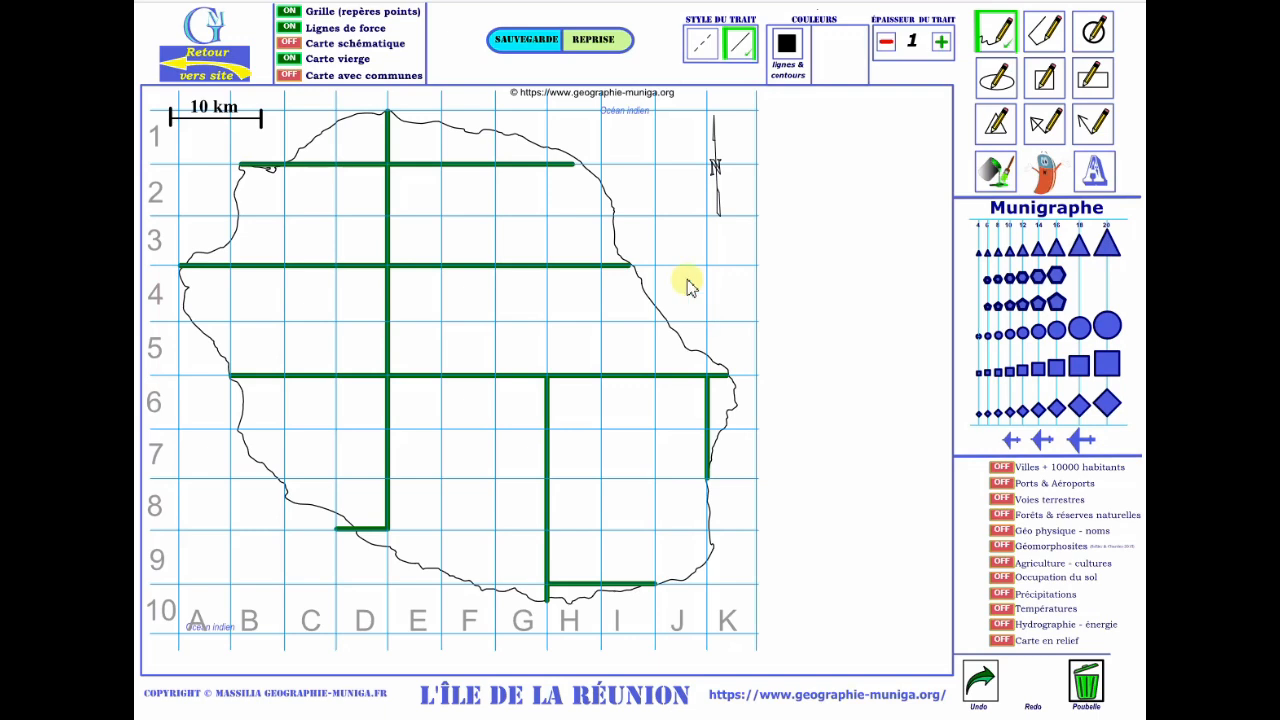
Preview the Carte schématique overlay, and hide it along with Lignes de force and Grille to leave the blank map
{"action": "left_click", "coordinate": [290, 44]}
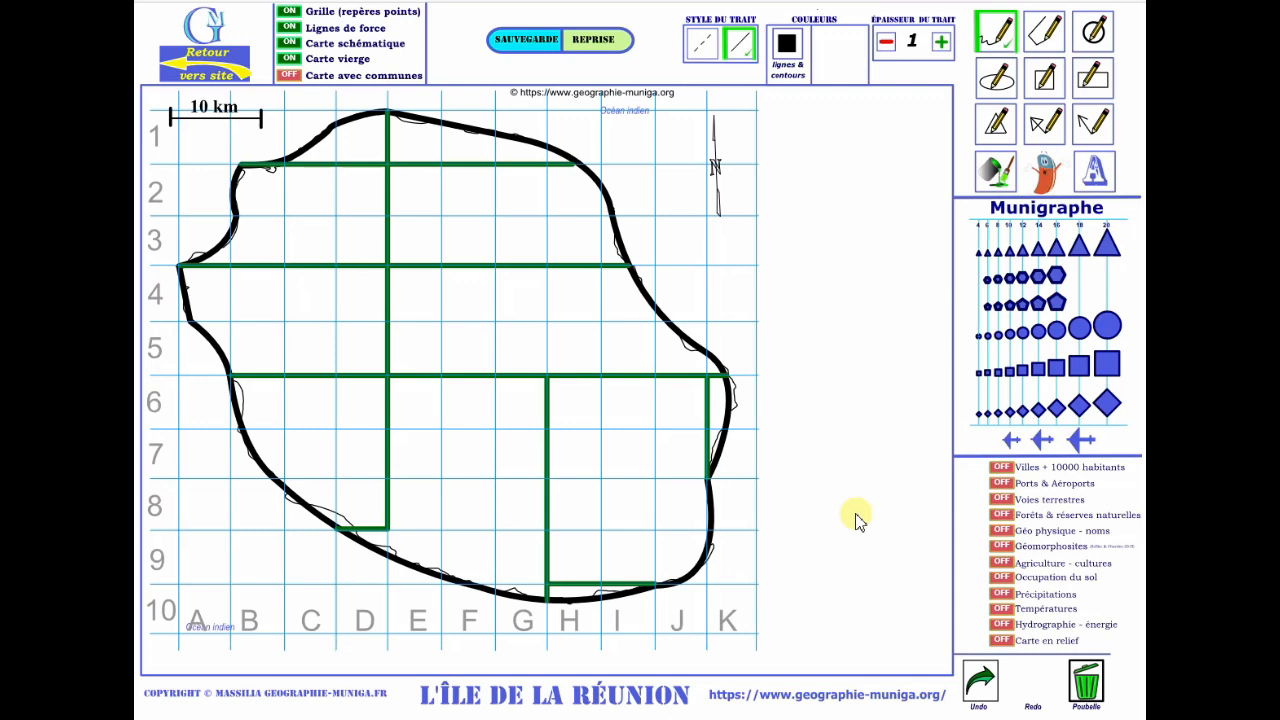
{"action": "left_click", "coordinate": [289, 45]}
{"action": "left_click", "coordinate": [289, 28]}
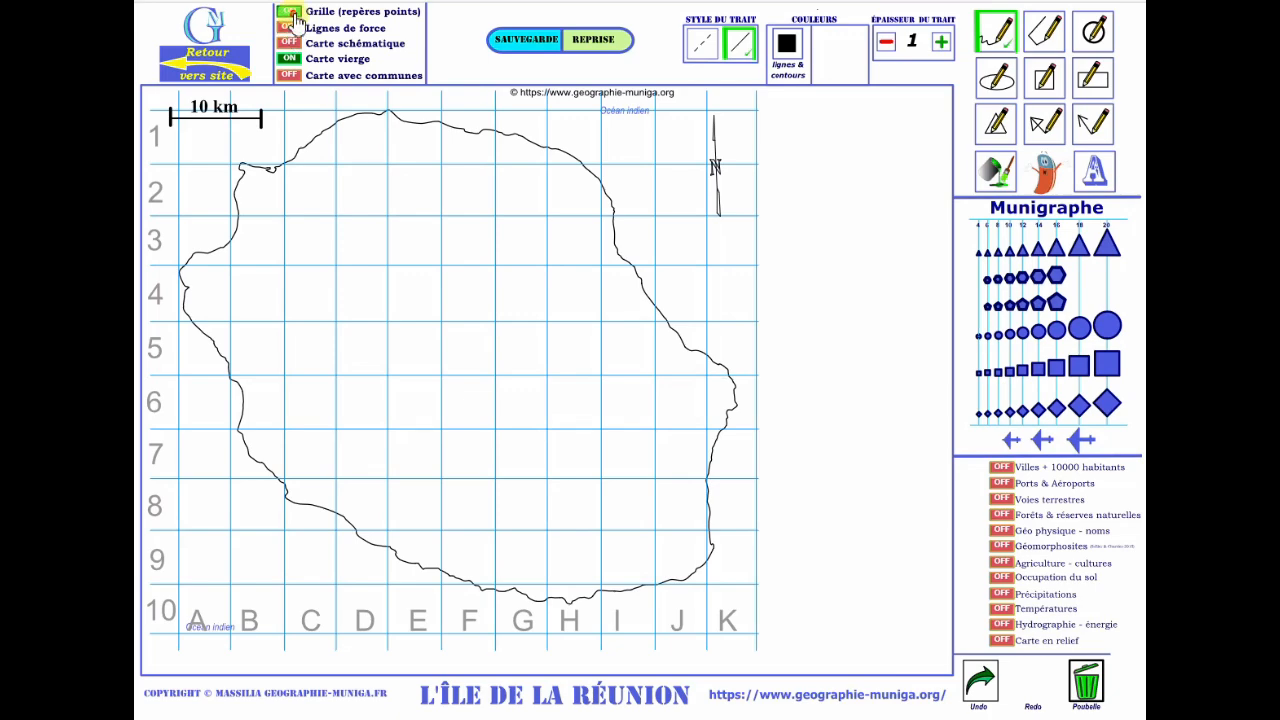
{"action": "left_click", "coordinate": [292, 13]}
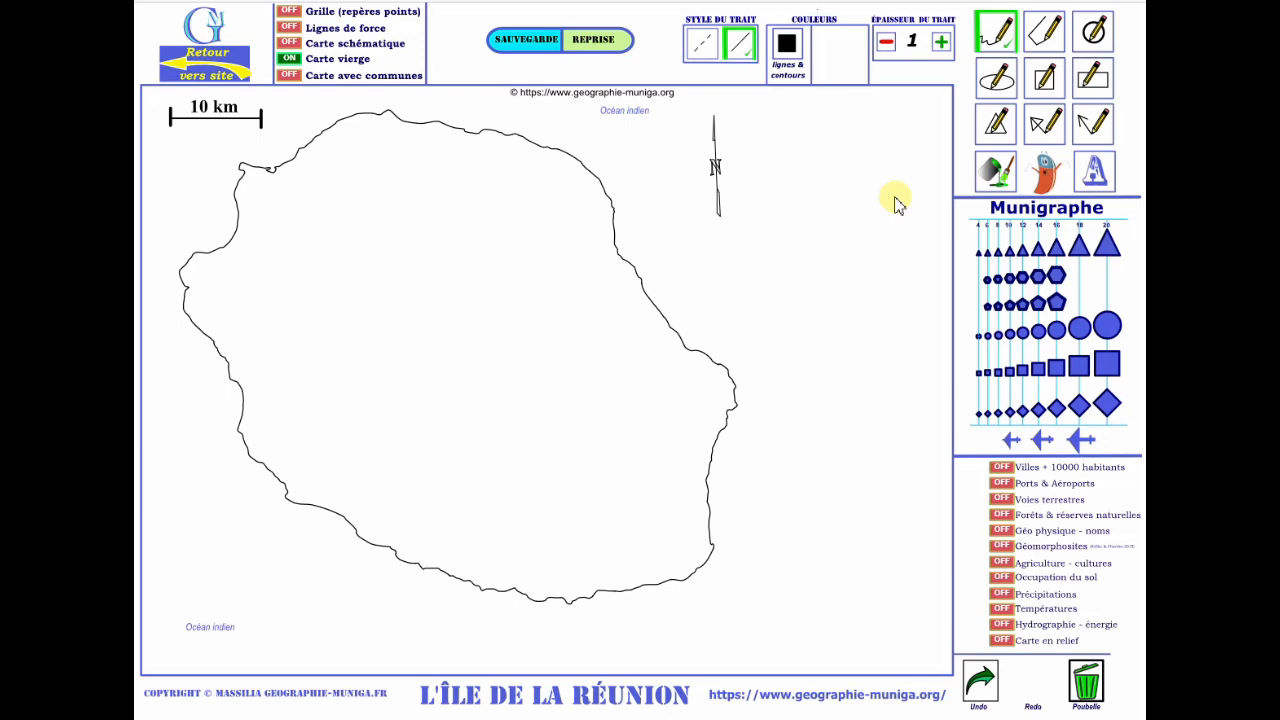
Draw a freehand curve across the island's east coast and a straight diagonal line from the eastern sea into the interior
{"action": "left_click", "coordinate": [996, 36]}
{"action": "mouse_move", "coordinate": [705, 243]}
{"action": "left_mouse_down"}
{"action": "mouse_move", "coordinate": [611, 277]}
{"action": "mouse_move", "coordinate": [609, 323]}
{"action": "mouse_move", "coordinate": [648, 345]}
{"action": "mouse_move", "coordinate": [680, 403]}
{"action": "left_mouse_up"}
{"action": "left_click", "coordinate": [1044, 32]}
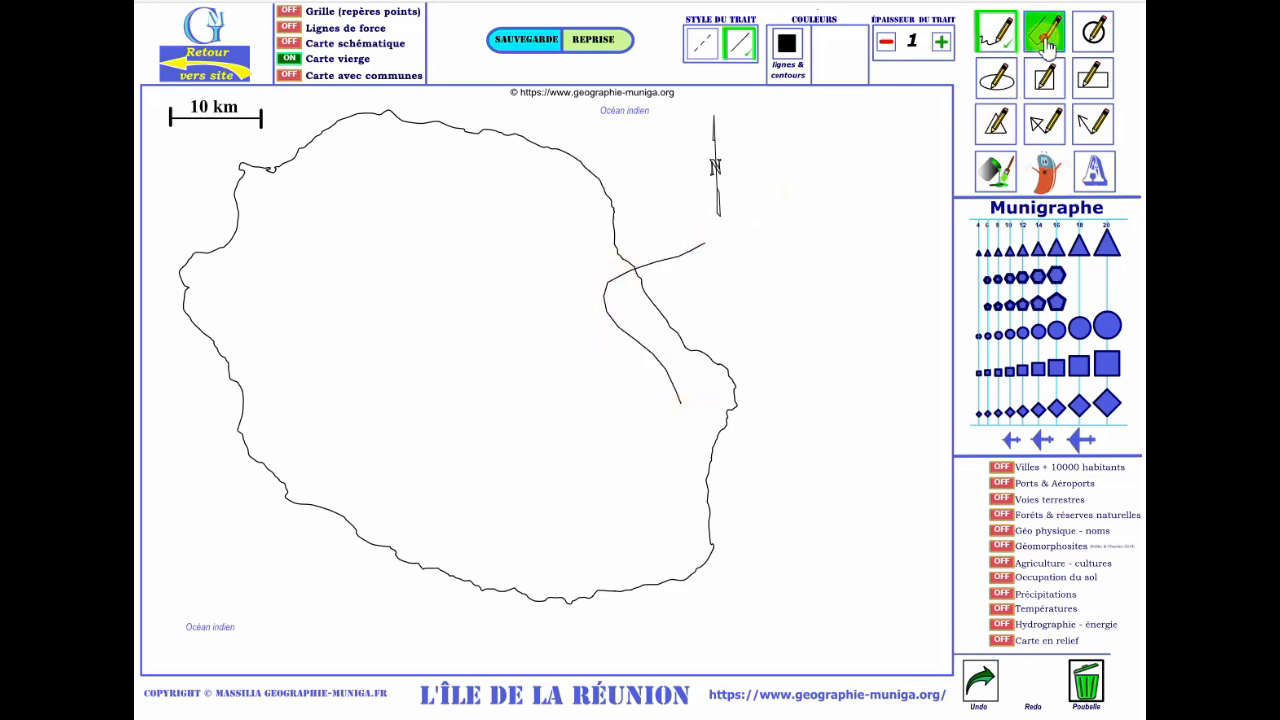
{"action": "left_click", "coordinate": [769, 282]}
{"action": "left_click", "coordinate": [454, 477]}
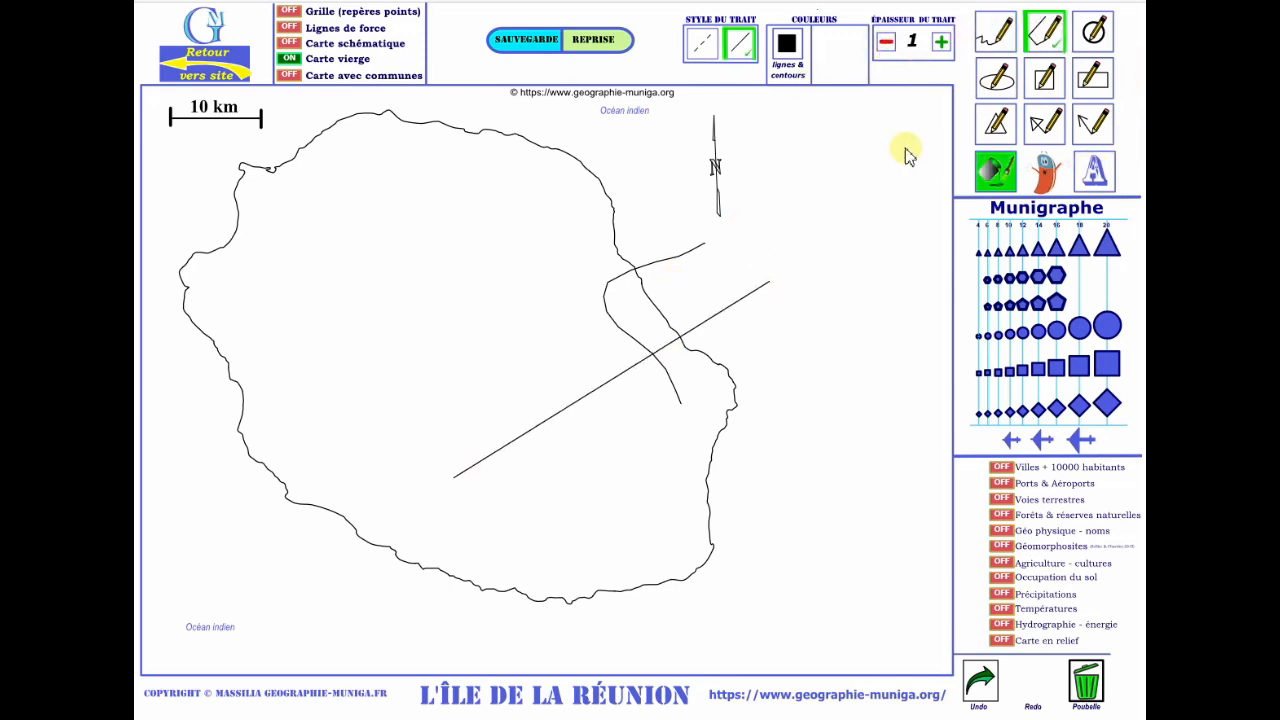
Set the line thickness to 10 and draw a thick diagonal line descending southeast through the island's centre
{"action": "left_click", "coordinate": [940, 43]}
{"action": "left_click", "coordinate": [940, 43]}
{"action": "left_click", "coordinate": [940, 43]}
{"action": "left_click", "coordinate": [940, 43]}
{"action": "left_click", "coordinate": [940, 43]}
{"action": "left_click", "coordinate": [940, 43]}
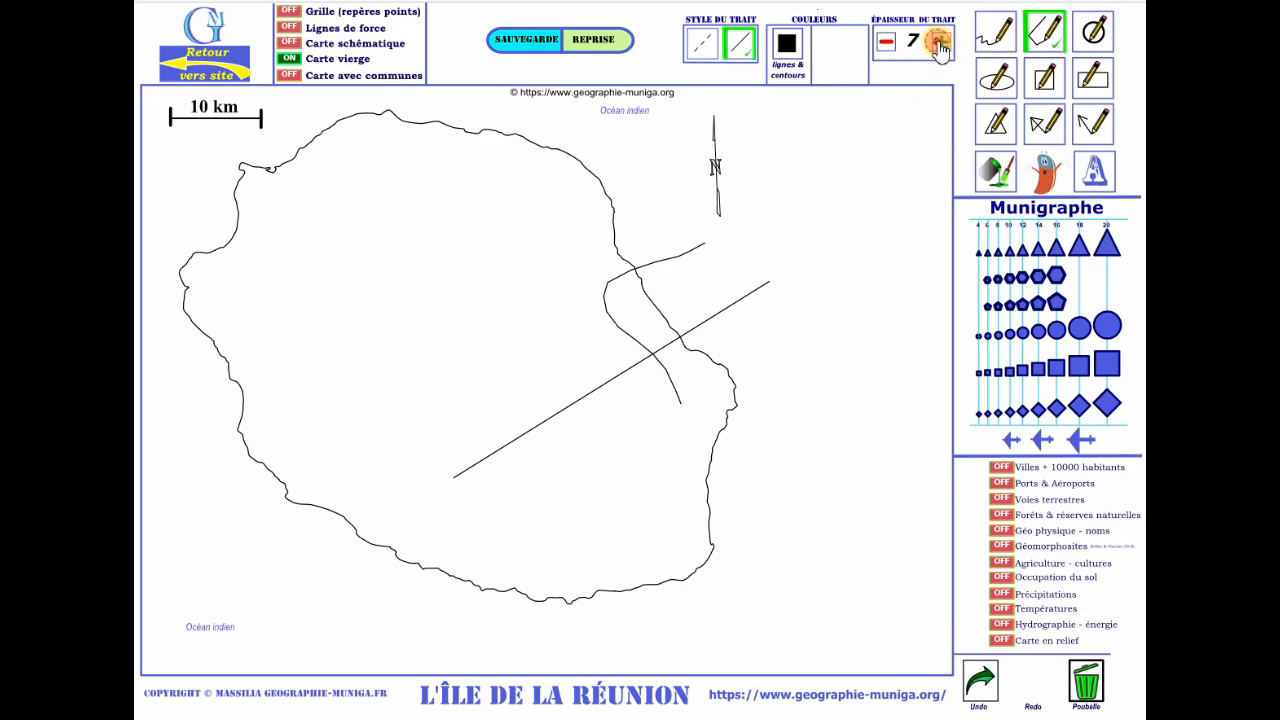
{"action": "left_click", "coordinate": [940, 43]}
{"action": "left_click", "coordinate": [940, 43]}
{"action": "left_click", "coordinate": [940, 43]}
{"action": "left_click_drag", "start_coordinate": [437, 276], "coordinate": [570, 407]}
Set the line thickness to 5 and draw a straight line crossing the thick diagonal in the island's centre
{"action": "left_click", "coordinate": [885, 41]}
{"action": "left_click", "coordinate": [885, 41]}
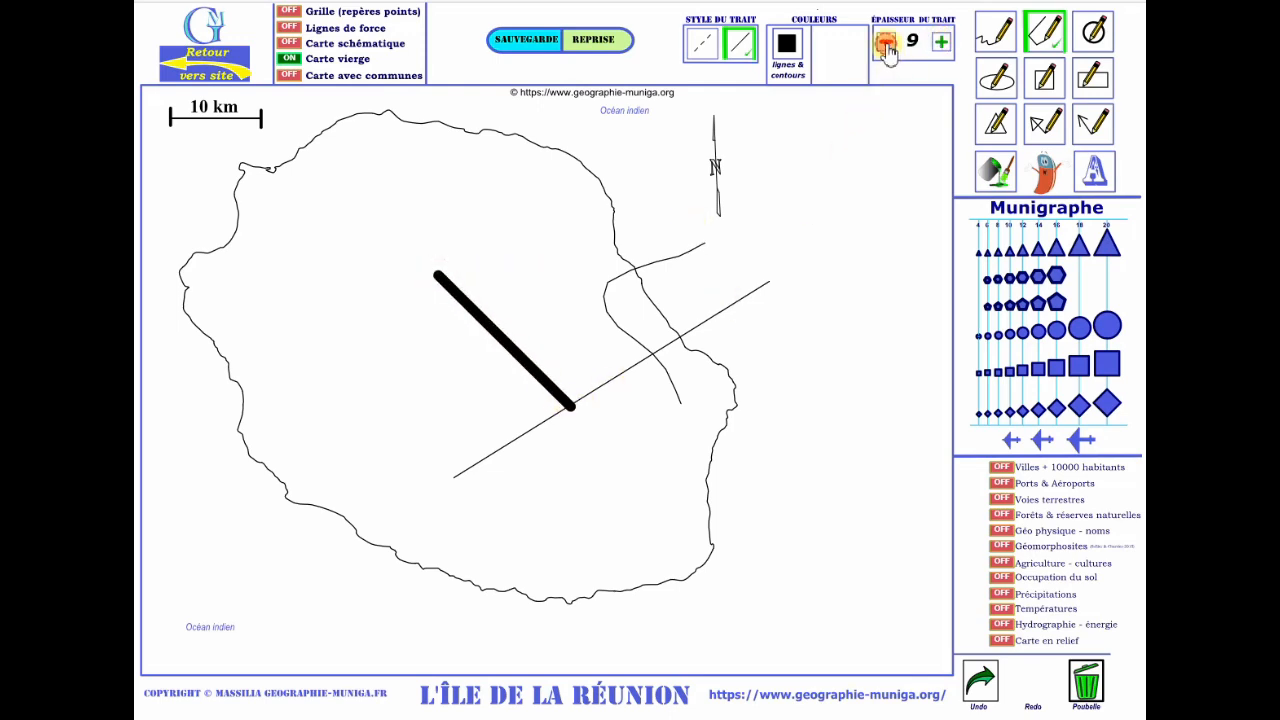
{"action": "left_click", "coordinate": [885, 41]}
{"action": "left_click", "coordinate": [885, 41]}
{"action": "left_click", "coordinate": [885, 41]}
{"action": "left_click_drag", "start_coordinate": [580, 250], "coordinate": [480, 392]}
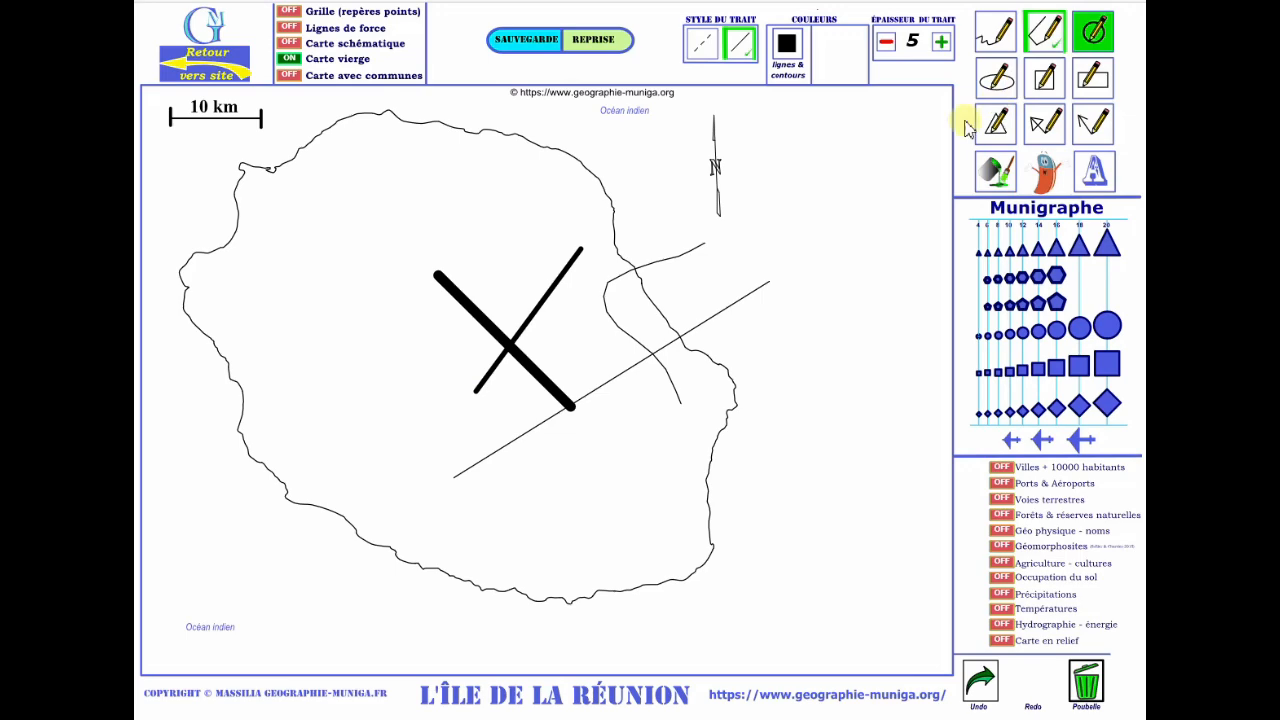
Draw a solid-outline circle in the north of the island and a dashed-outline circle in the west, both unfilled
{"action": "left_click", "coordinate": [1097, 32]}
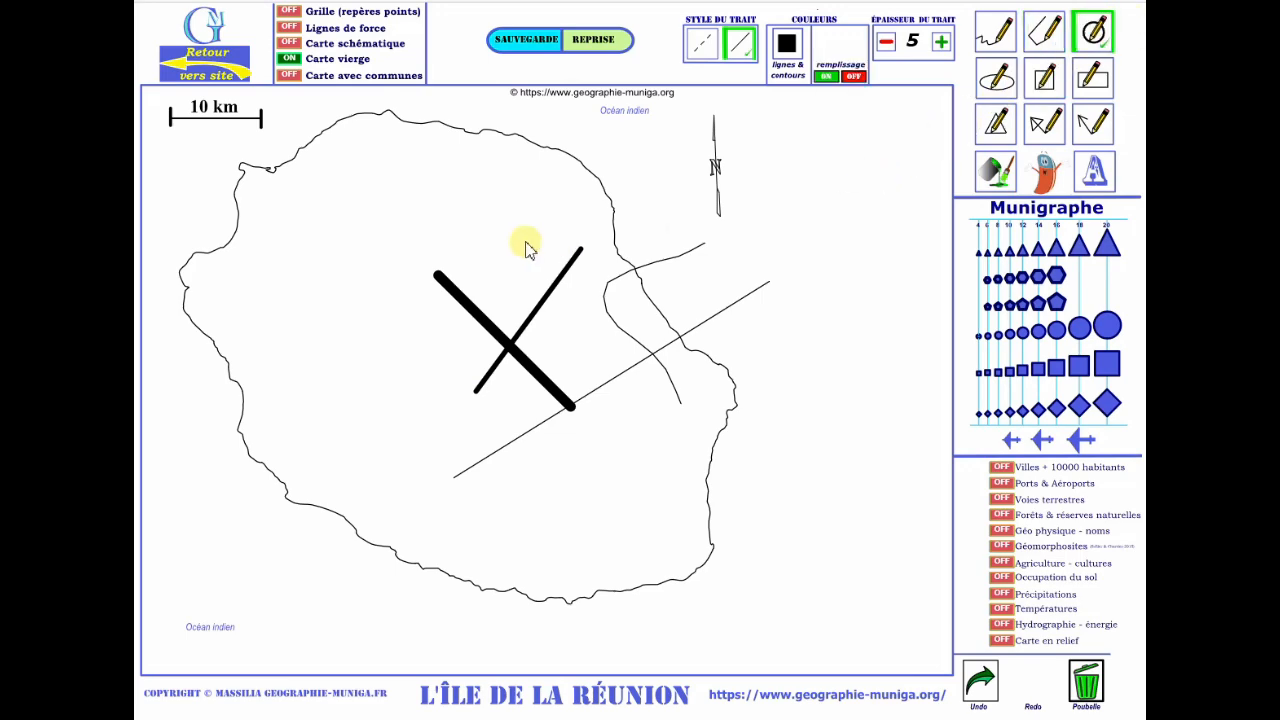
{"action": "left_click_drag", "start_coordinate": [526, 246], "coordinate": [530, 295]}
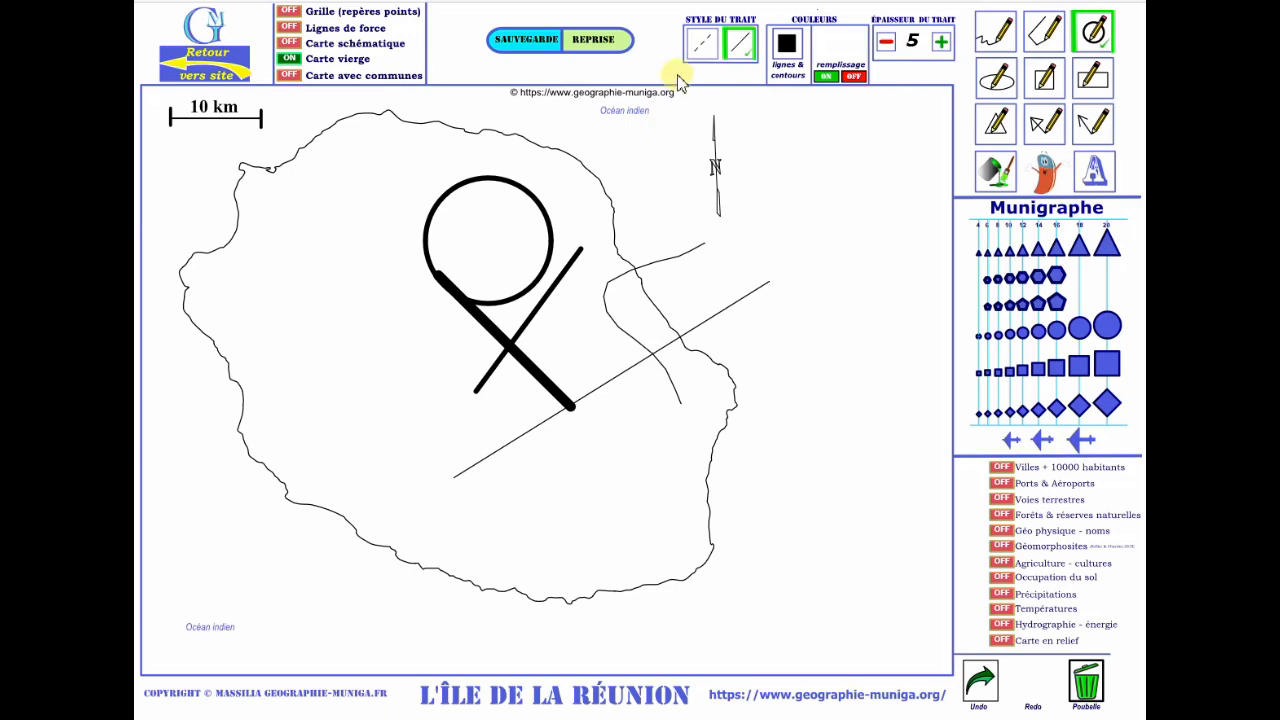
{"action": "left_click", "coordinate": [700, 46]}
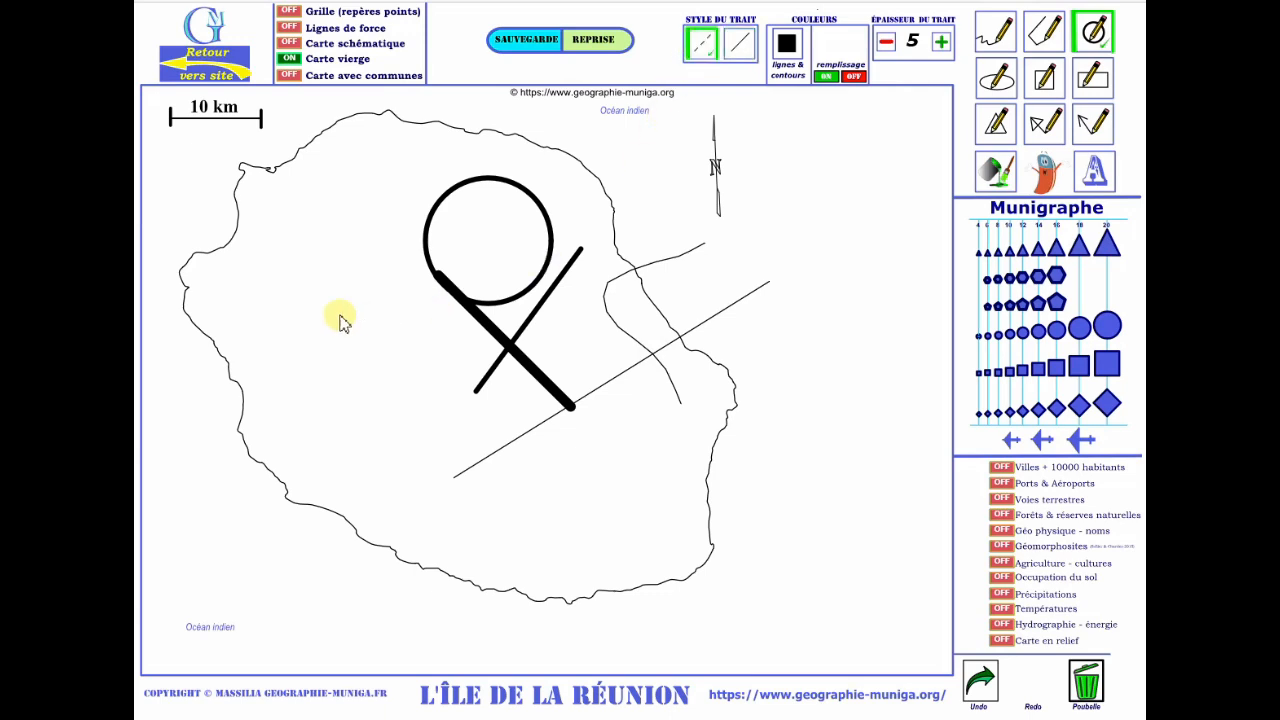
{"action": "left_click_drag", "start_coordinate": [318, 312], "coordinate": [358, 362]}
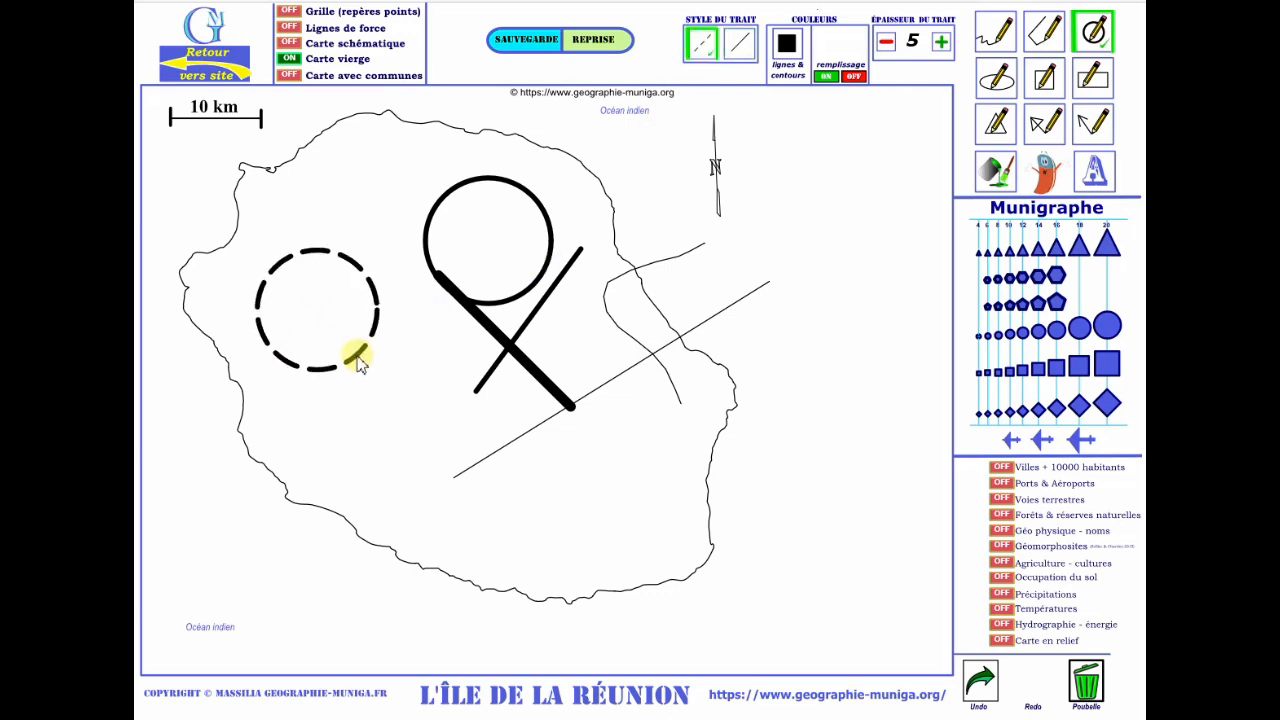
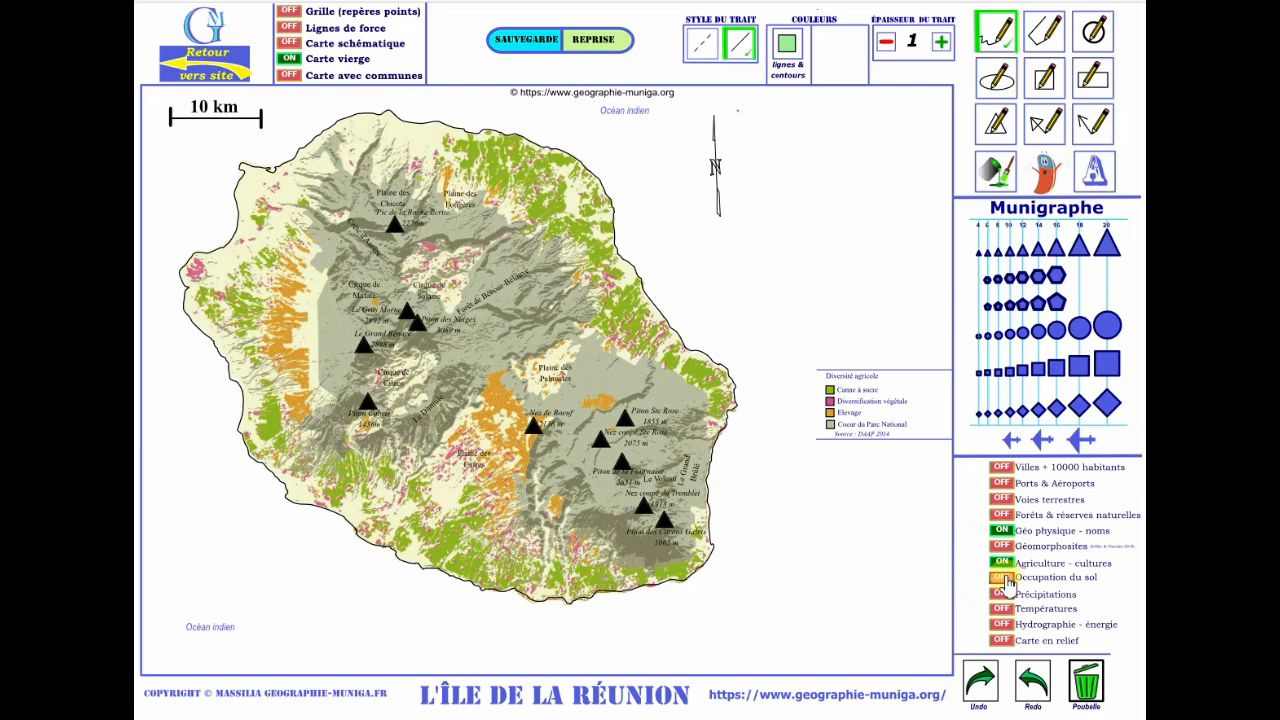
Display the Occupation du sol layer, and replace it with the Carte en relief layer
{"action": "left_click", "coordinate": [1005, 579]}
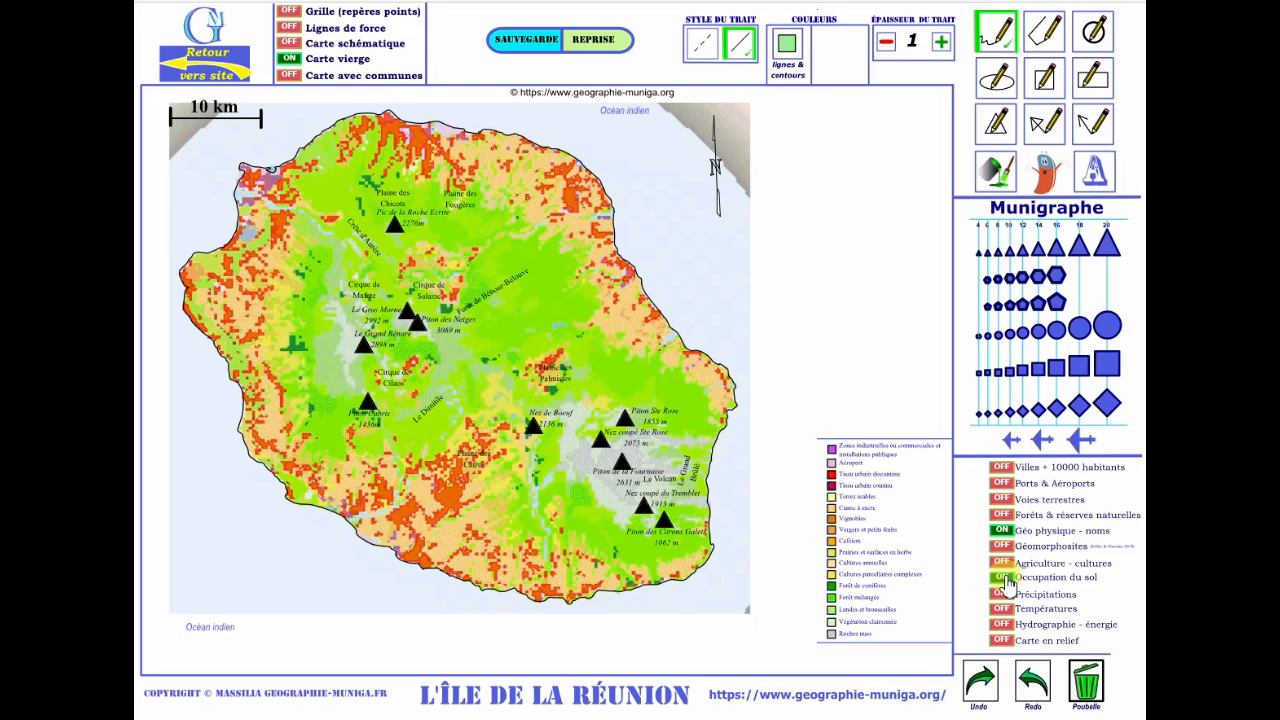
{"action": "left_click", "coordinate": [1001, 641]}
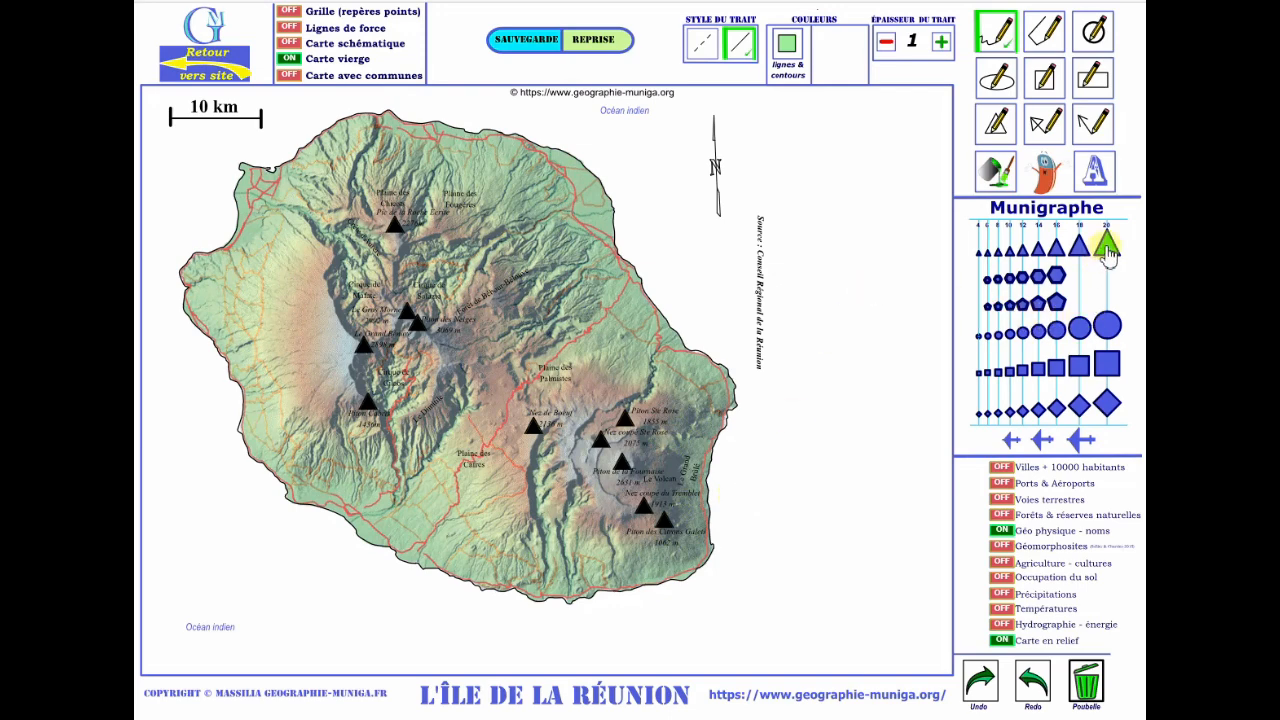
Draw a circle with light blue fill enabled over the island's northeast coast
{"action": "left_click", "coordinate": [1095, 40]}
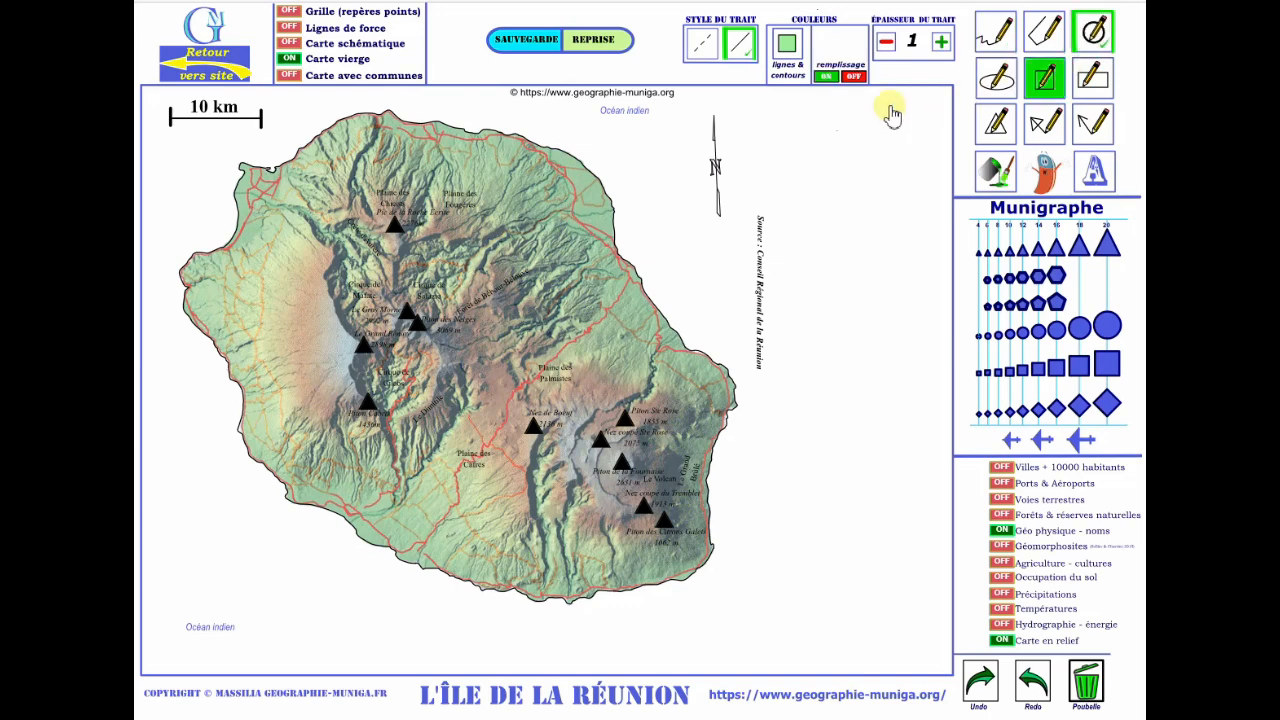
{"action": "left_click", "coordinate": [824, 76]}
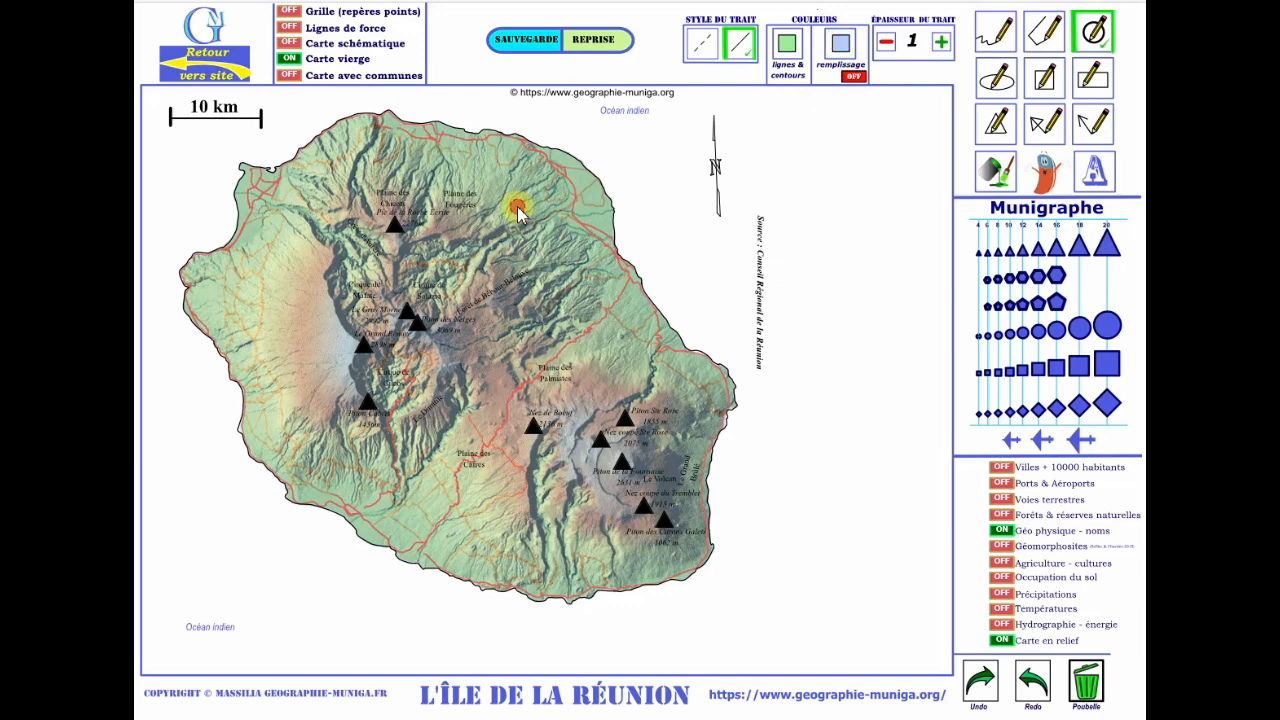
{"action": "left_click_drag", "start_coordinate": [517, 206], "coordinate": [575, 273]}
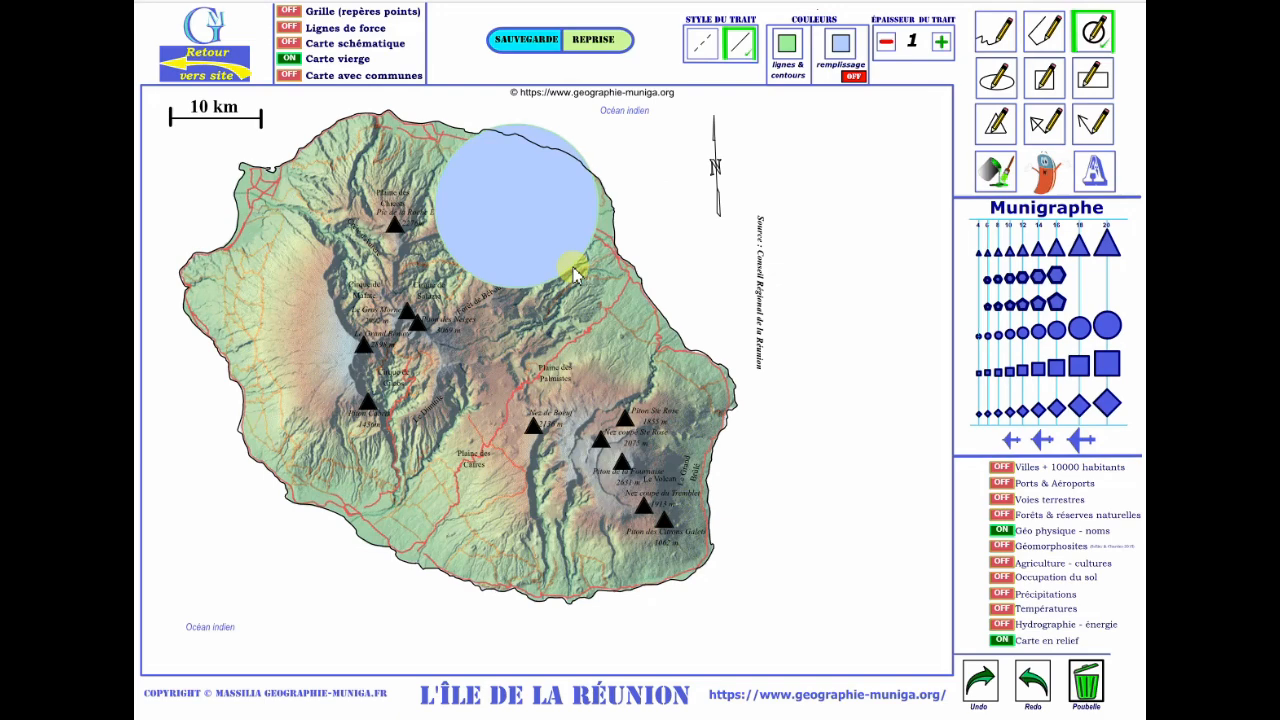
Draw a second light blue circle in the northwest with a dashed dark brown outline of thickness 3
{"action": "left_click", "coordinate": [787, 44]}
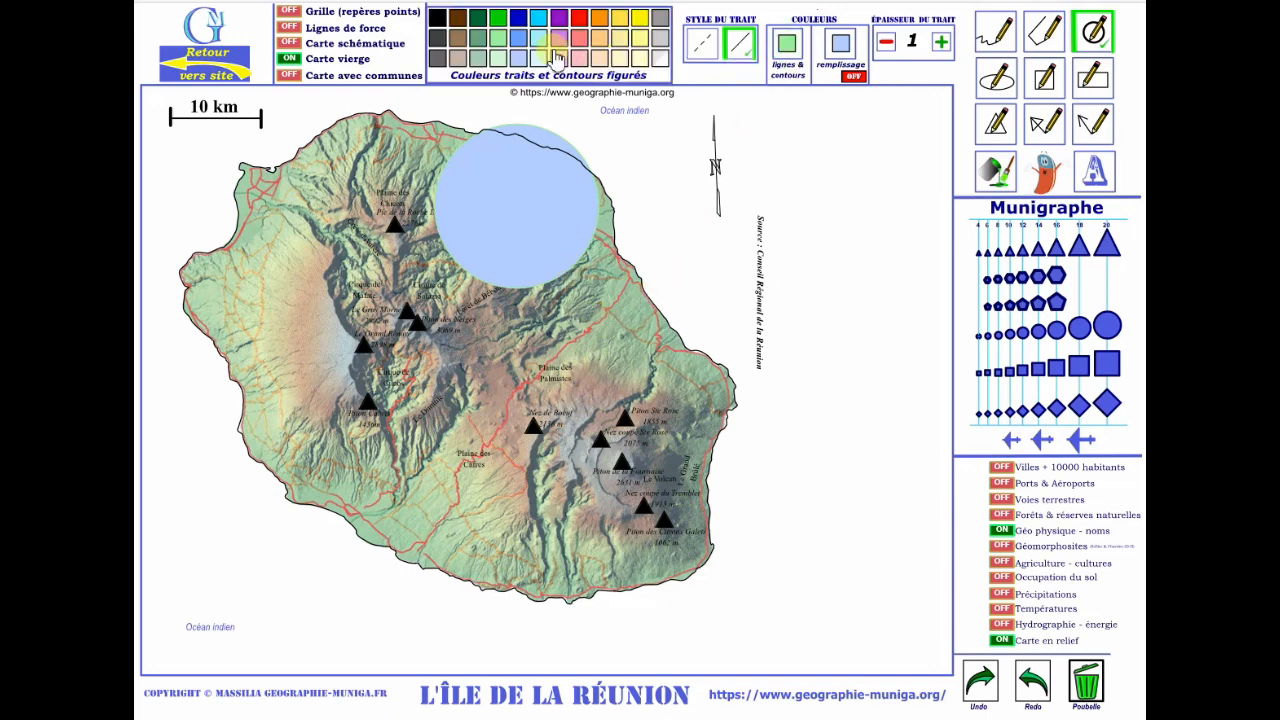
{"action": "left_click", "coordinate": [457, 17]}
{"action": "left_click", "coordinate": [941, 43]}
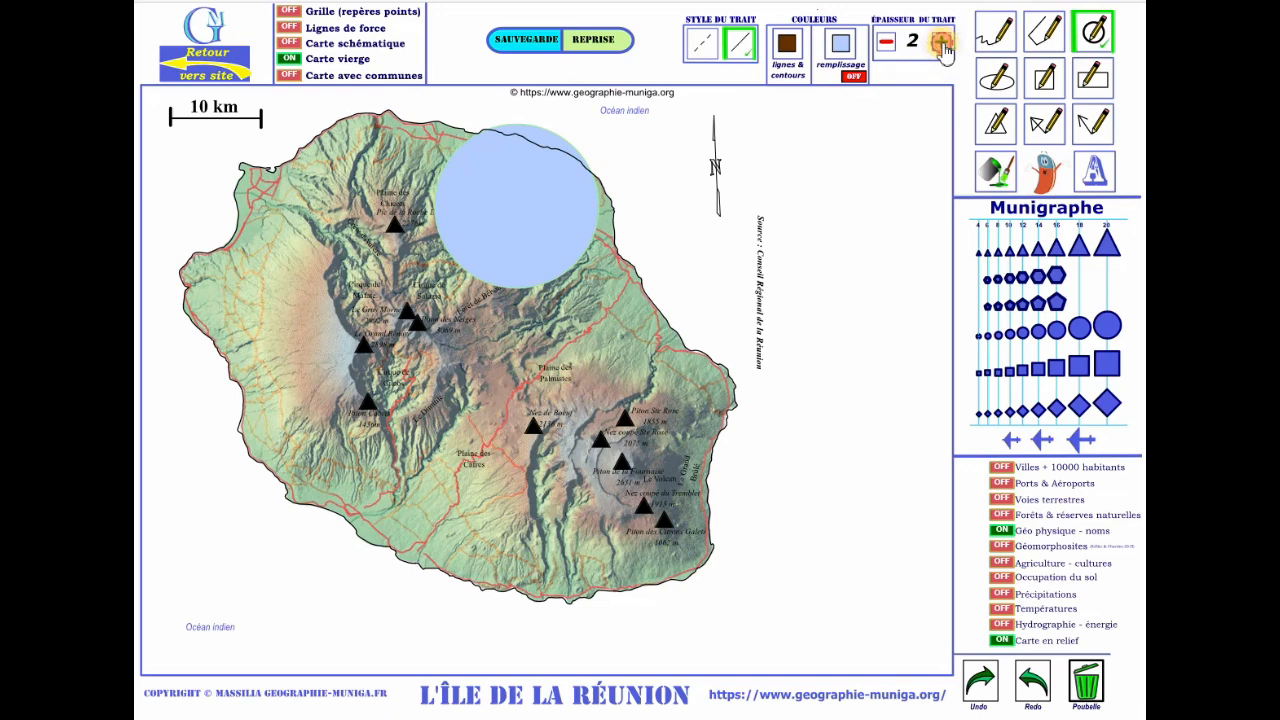
{"action": "left_click", "coordinate": [941, 43]}
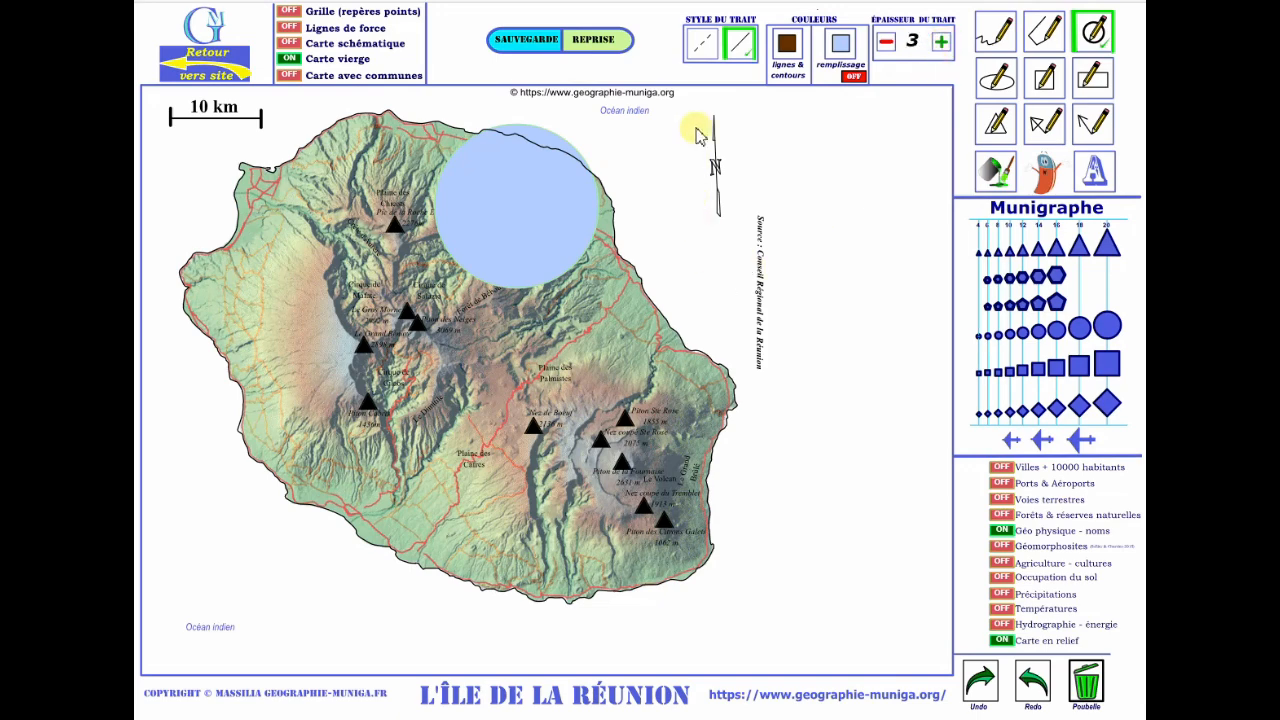
{"action": "left_click", "coordinate": [703, 48]}
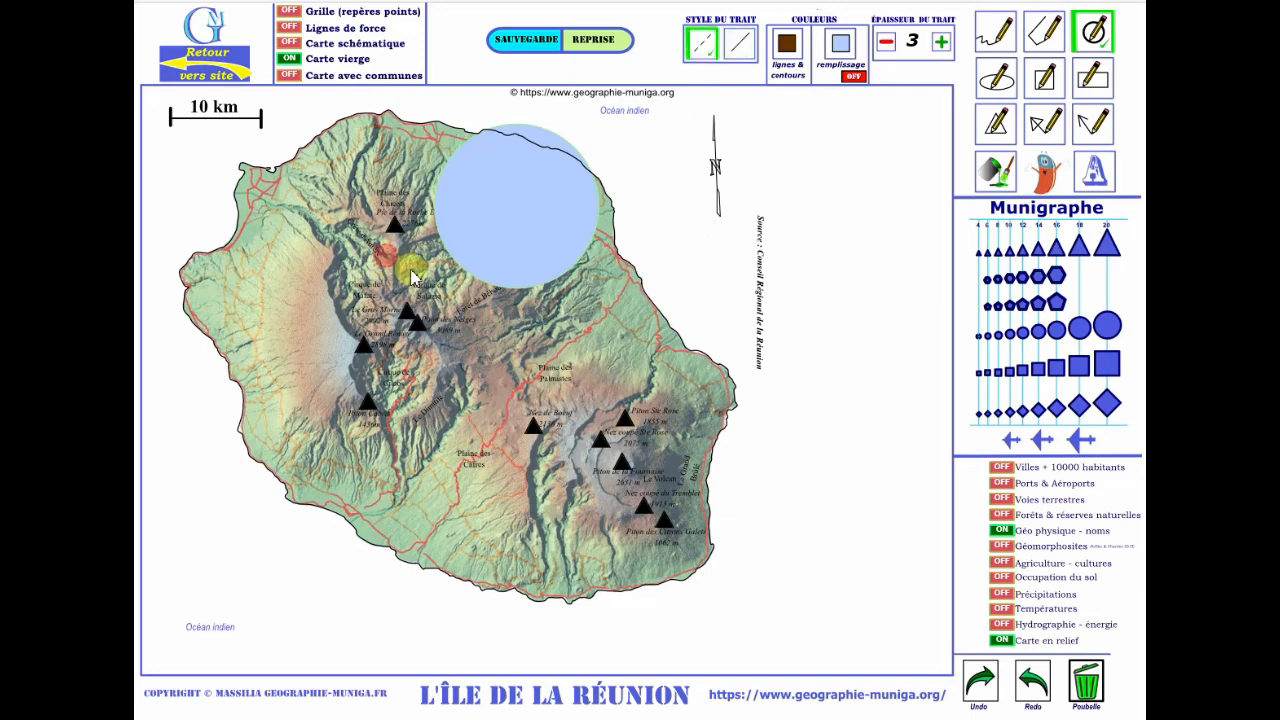
{"action": "left_click_drag", "start_coordinate": [385, 253], "coordinate": [456, 312]}
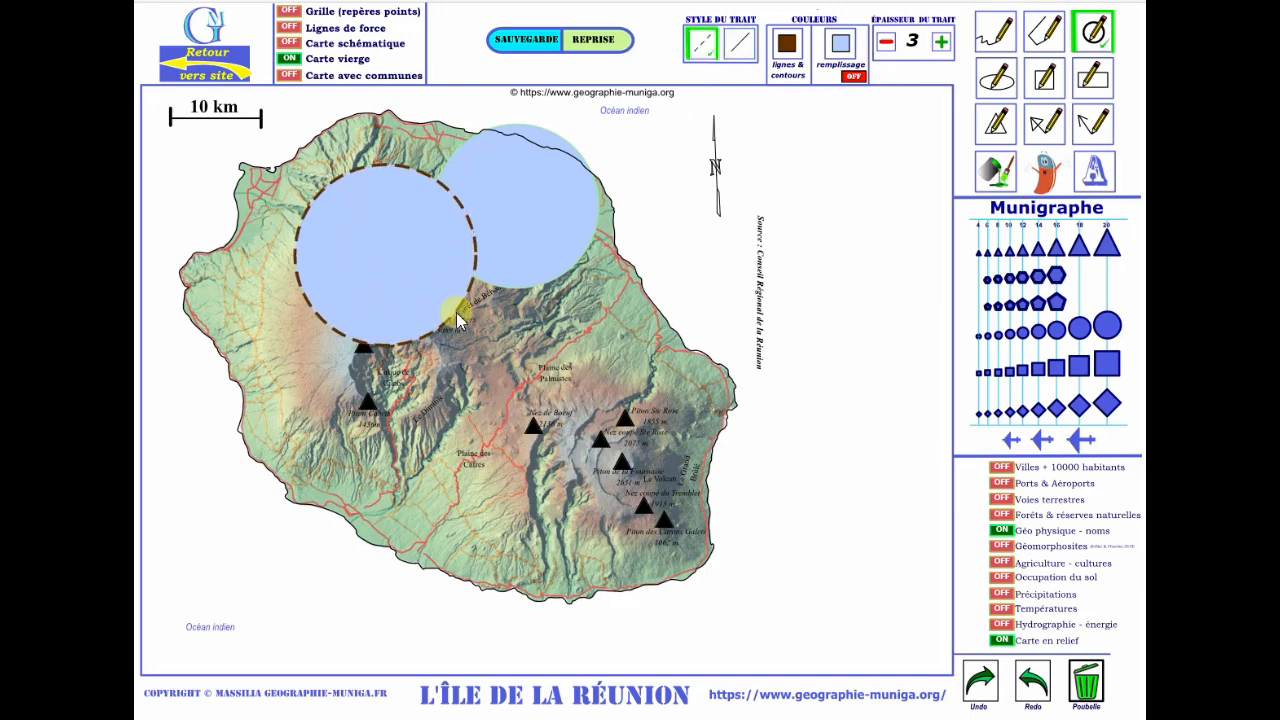
Place a size 20 circle symbol with light blue fill northeast of Plaine des Palmistes
{"action": "left_click", "coordinate": [1110, 328]}
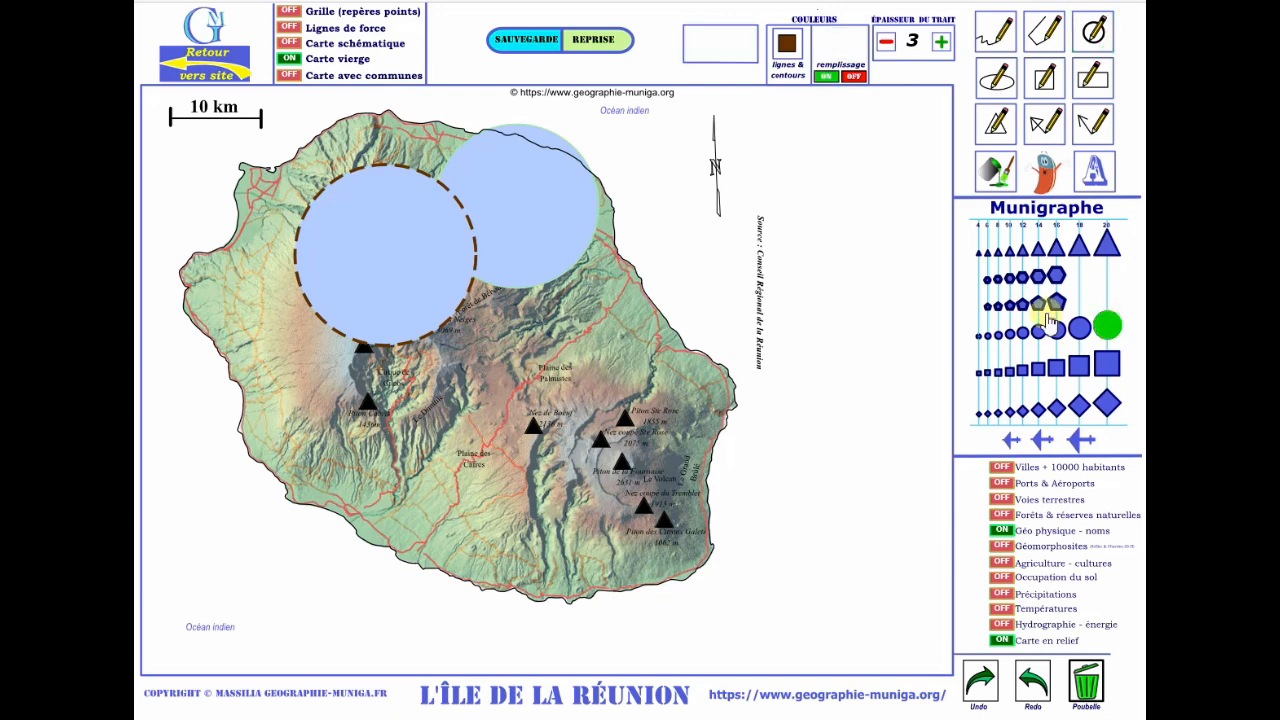
{"action": "left_click", "coordinate": [822, 80]}
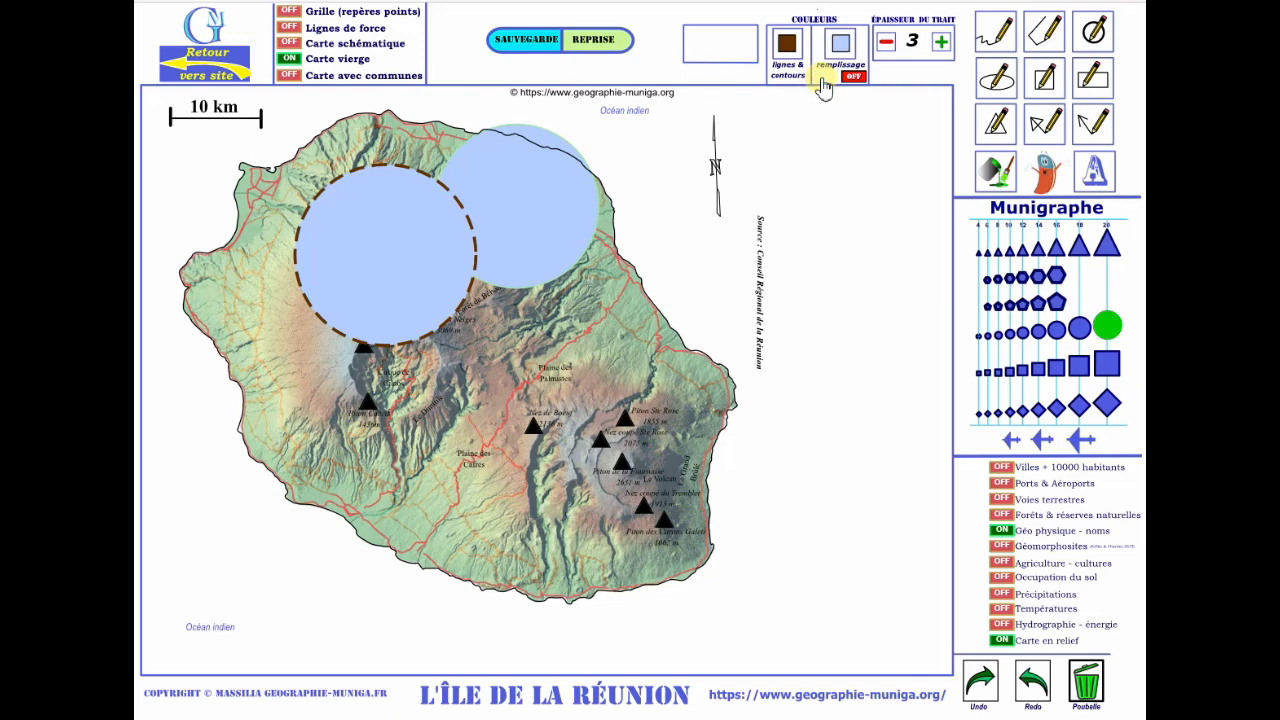
{"action": "left_click", "coordinate": [600, 351]}
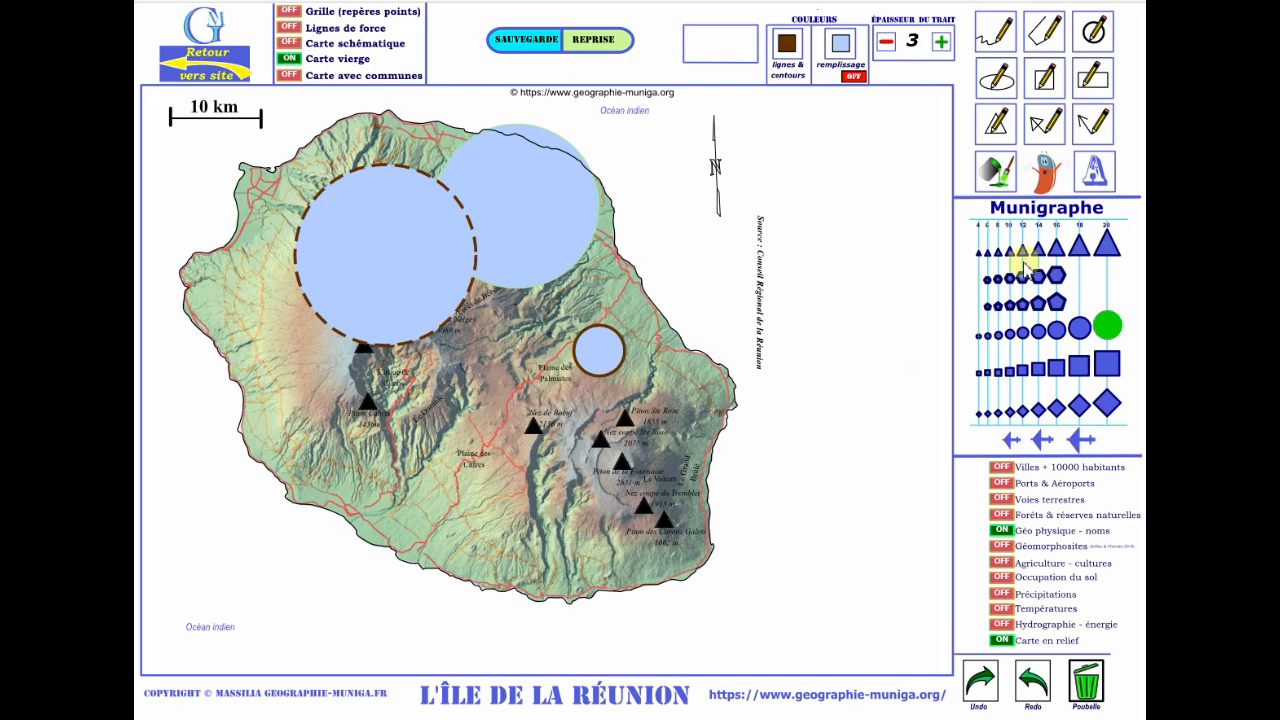
Draw a brown solid-headed straight arrow of thickness 3 from the southwest sea toward the island's interior
{"action": "left_click", "coordinate": [996, 122]}
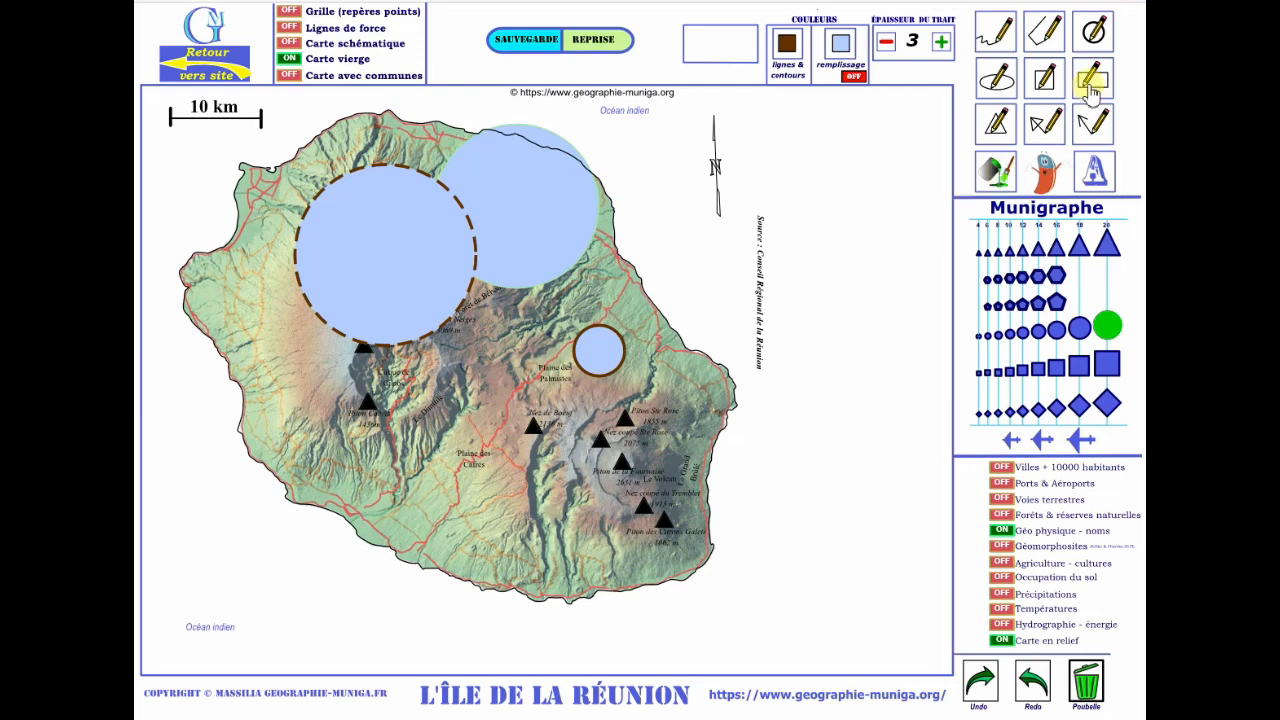
{"action": "left_click", "coordinate": [1044, 122]}
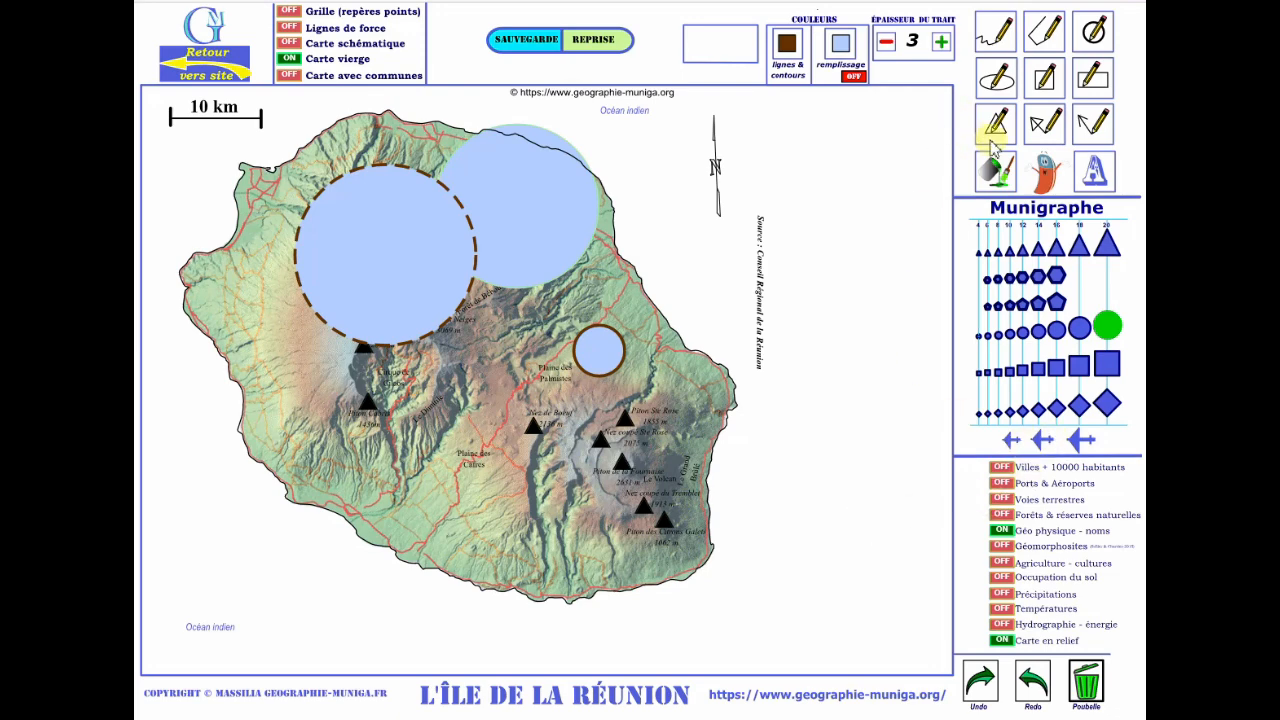
{"action": "left_click", "coordinate": [1044, 128]}
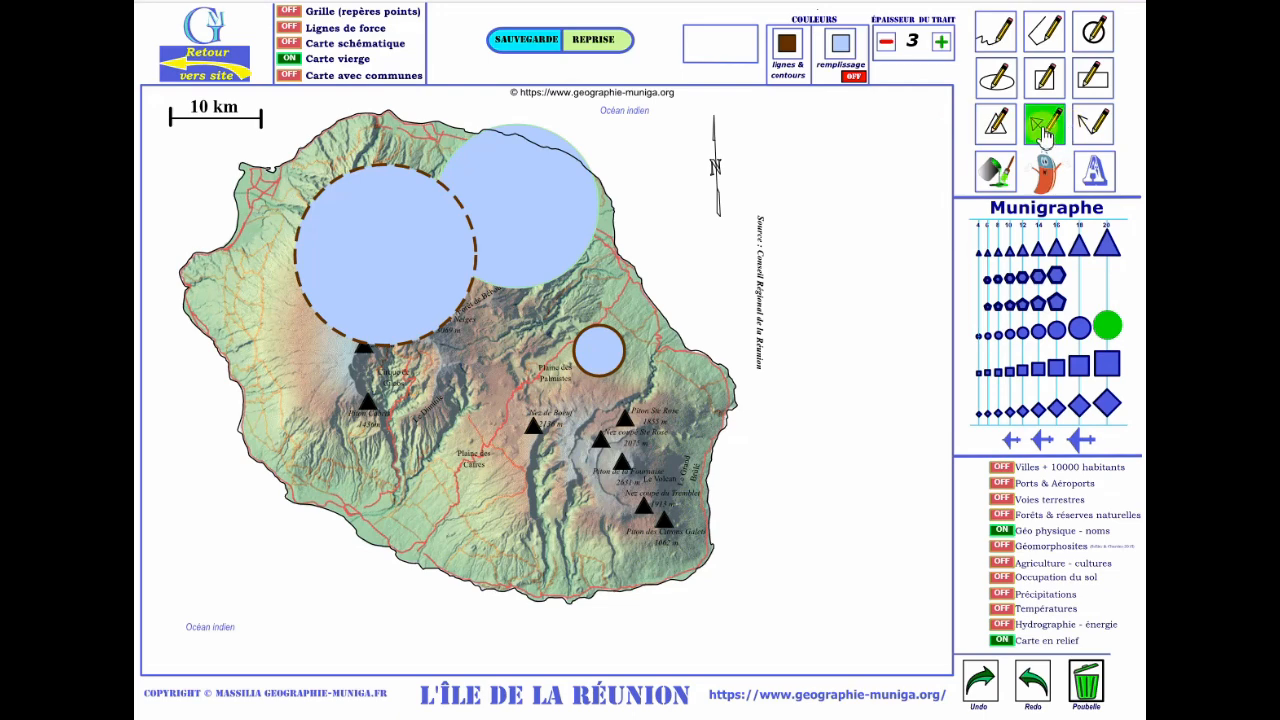
{"action": "left_click", "coordinate": [1044, 135]}
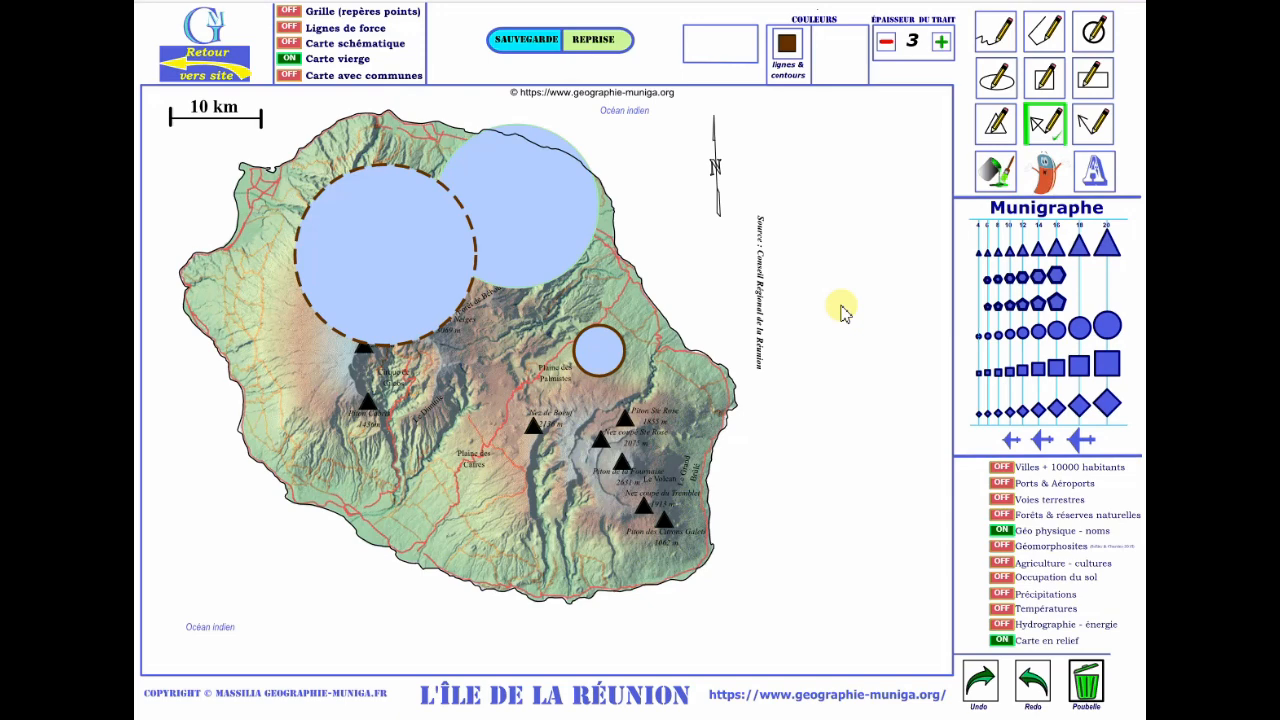
{"action": "left_click", "coordinate": [291, 567]}
{"action": "left_click", "coordinate": [428, 418]}
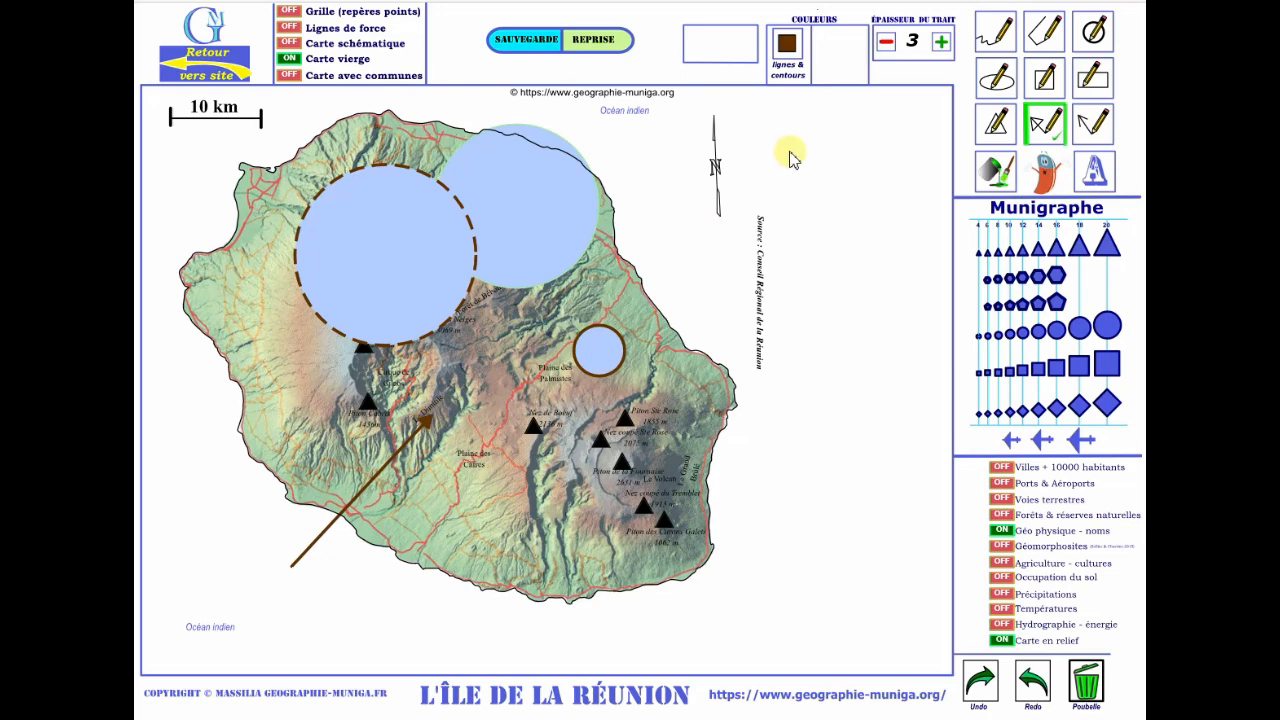
Set the thickness to 9 and draw a second, heavier arrow from the southwest sea to Plaine des Cafres
{"action": "left_click", "coordinate": [940, 41]}
{"action": "left_click", "coordinate": [940, 41]}
{"action": "left_click", "coordinate": [940, 41]}
{"action": "left_click", "coordinate": [940, 41]}
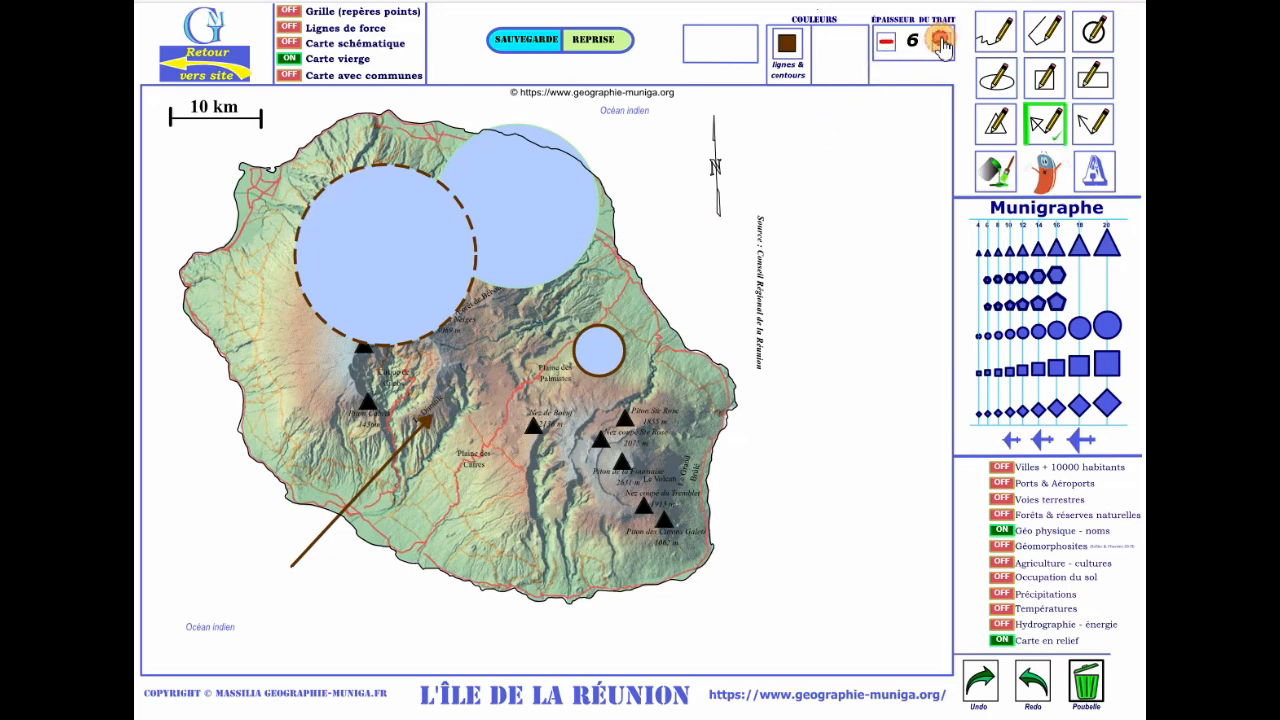
{"action": "left_click", "coordinate": [940, 41]}
{"action": "left_click", "coordinate": [319, 613]}
{"action": "left_click", "coordinate": [452, 474]}
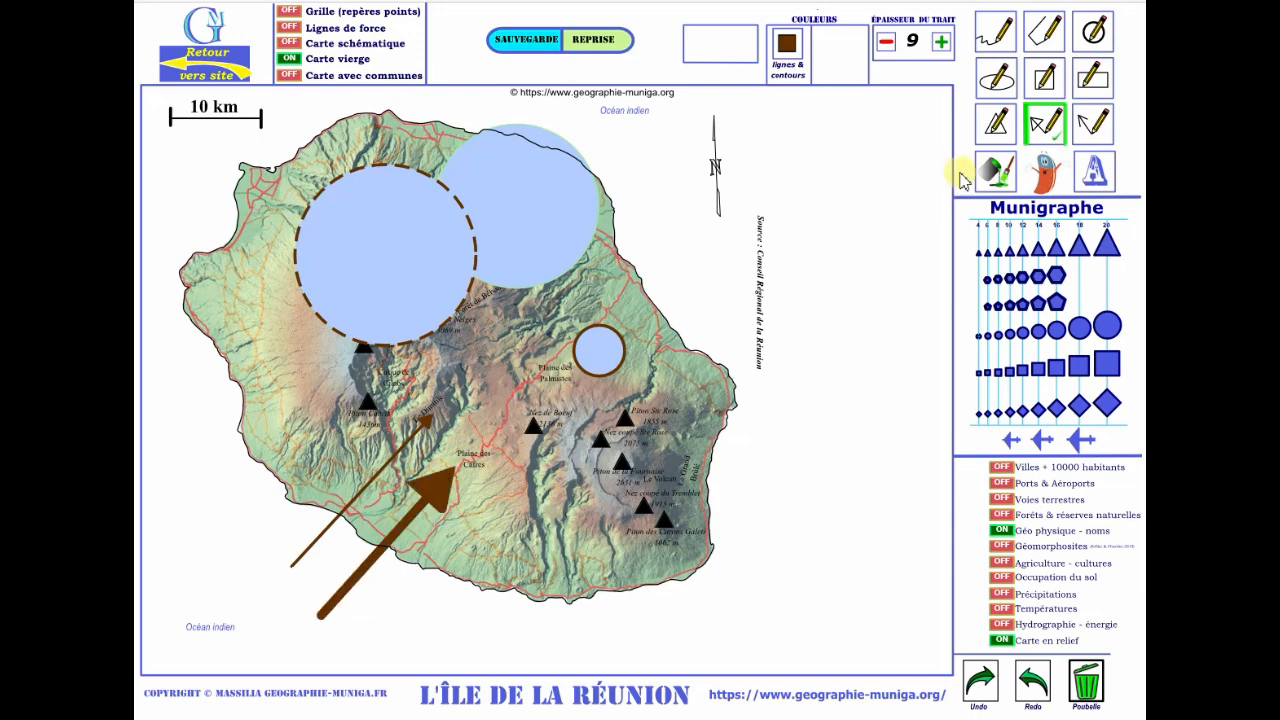
Draw a short open-headed arrow of thickness 2 pointing at the island's northwest tip
{"action": "left_click", "coordinate": [1093, 123]}
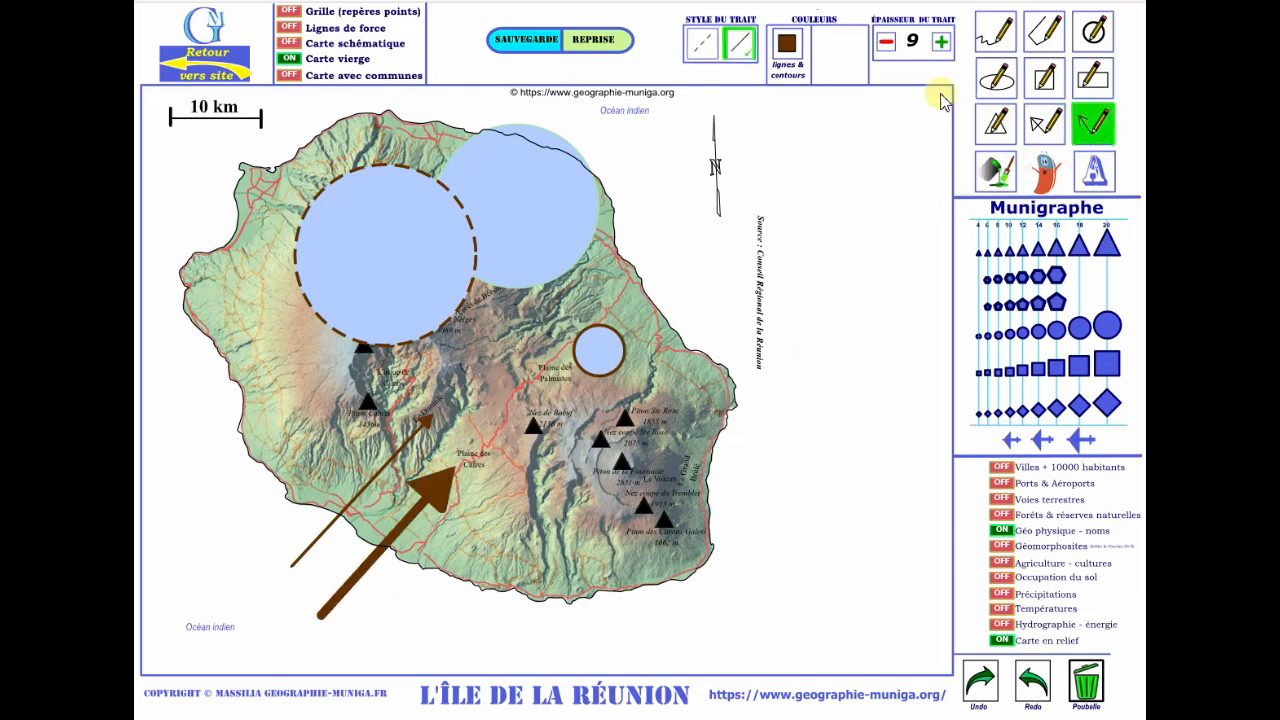
{"action": "left_click", "coordinate": [886, 42]}
{"action": "left_click", "coordinate": [886, 42]}
{"action": "left_click", "coordinate": [886, 42]}
{"action": "left_click", "coordinate": [886, 42]}
{"action": "left_click", "coordinate": [886, 42]}
{"action": "left_click", "coordinate": [886, 42]}
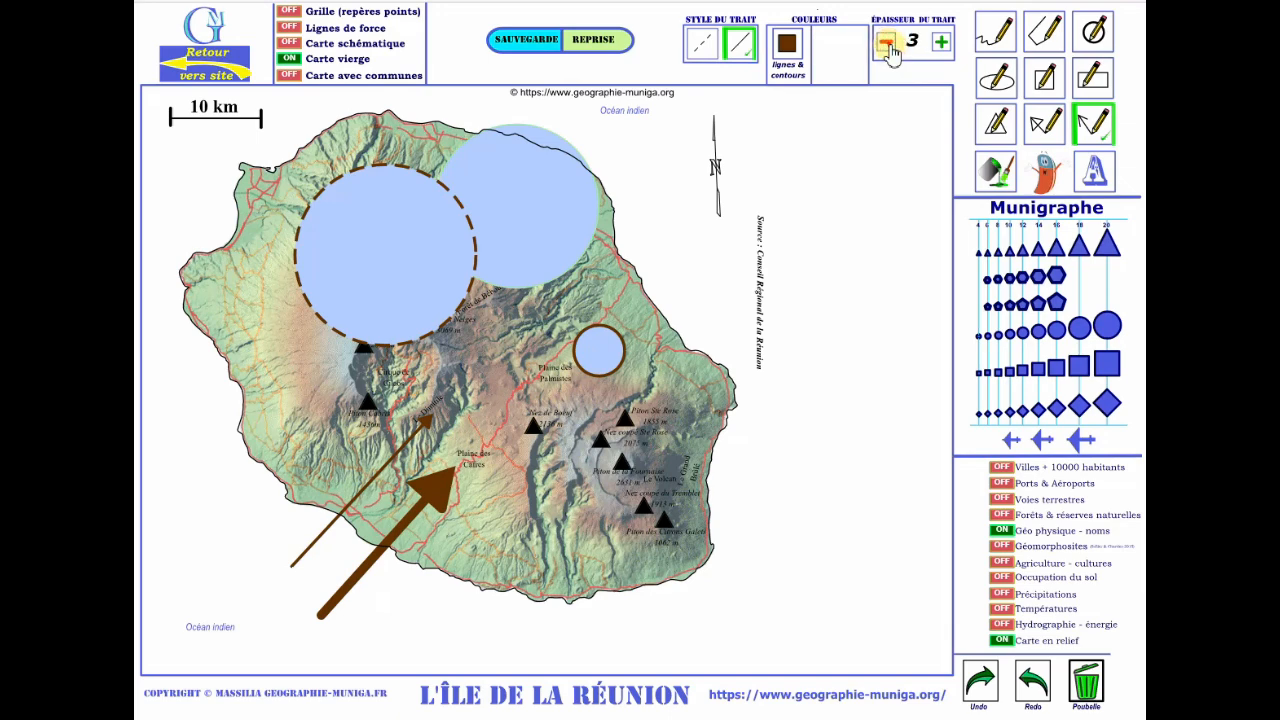
{"action": "left_click", "coordinate": [887, 45]}
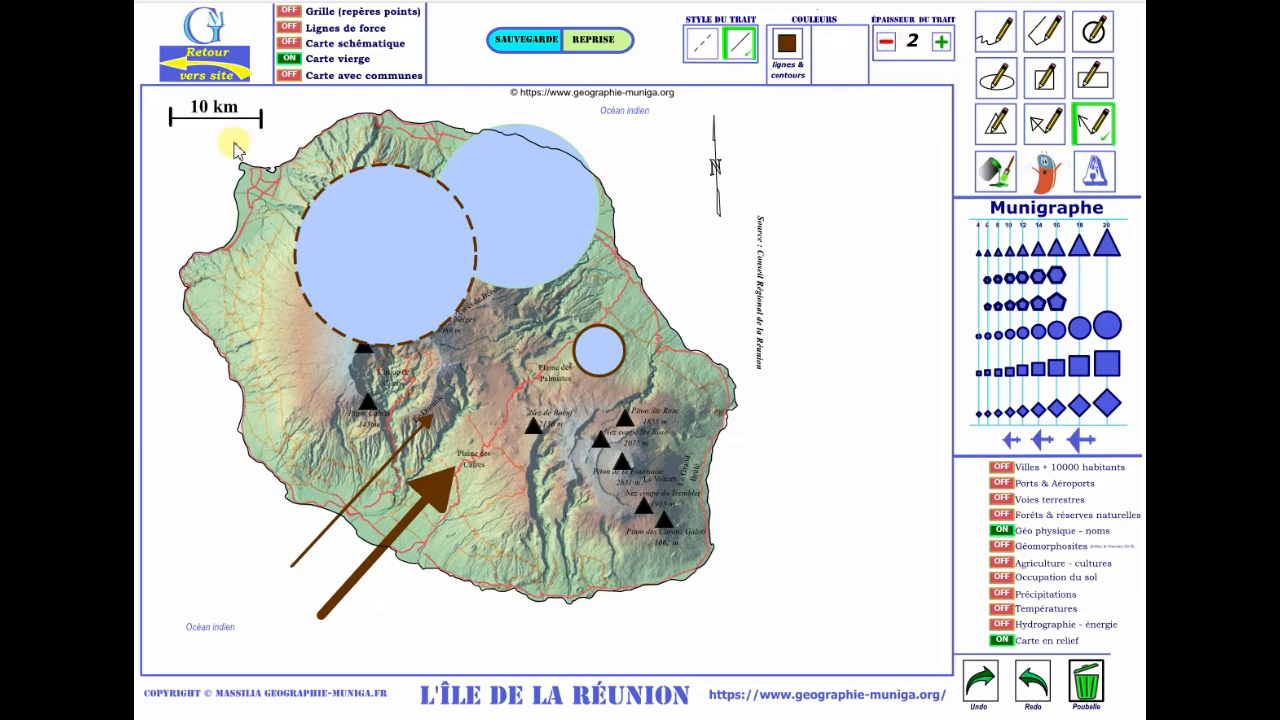
{"action": "left_click_drag", "start_coordinate": [194, 163], "coordinate": [238, 158]}
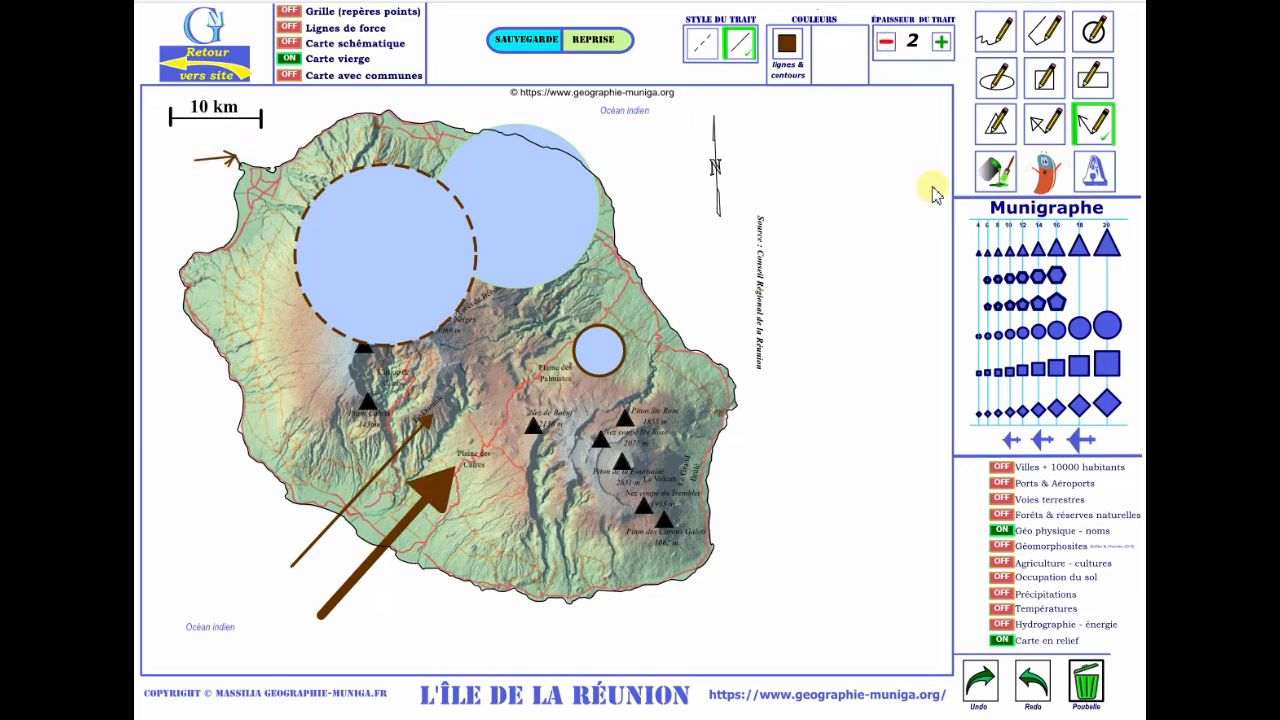
Draw a short dark blue solid-headed double arrow just below the 10 km scale bar
{"action": "left_click", "coordinate": [1044, 125]}
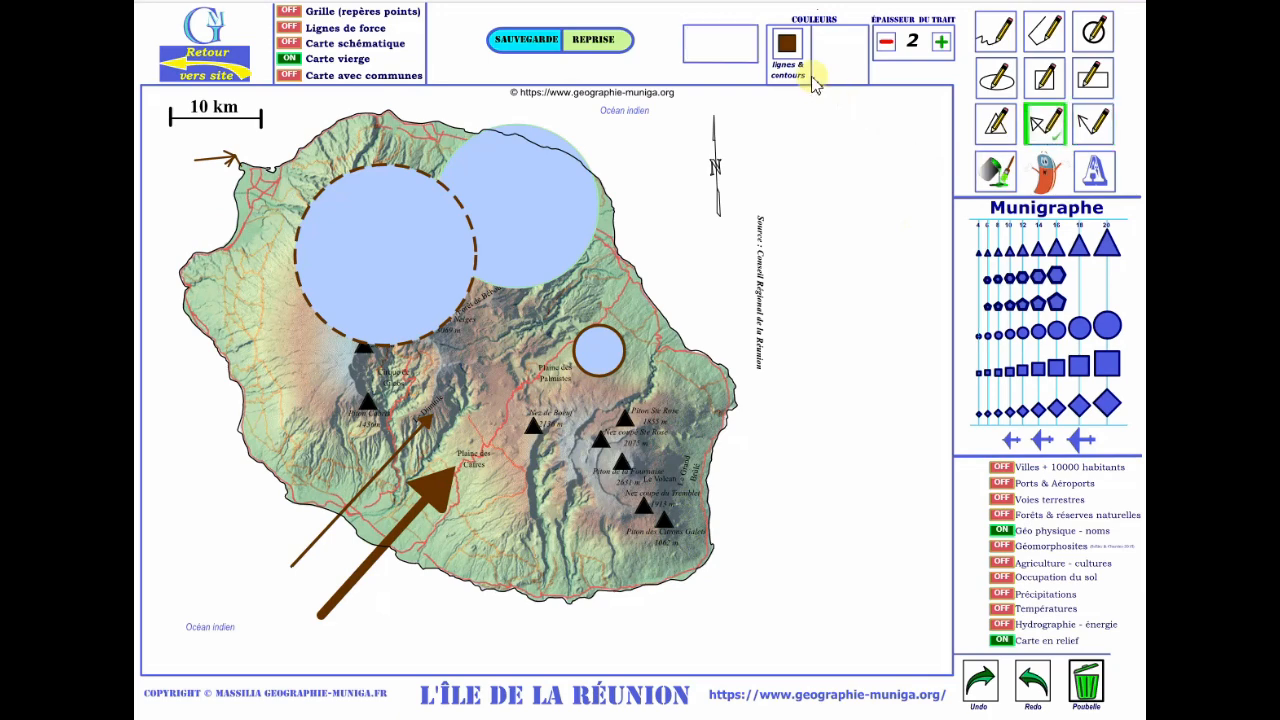
{"action": "left_click", "coordinate": [787, 43]}
{"action": "left_click", "coordinate": [522, 20]}
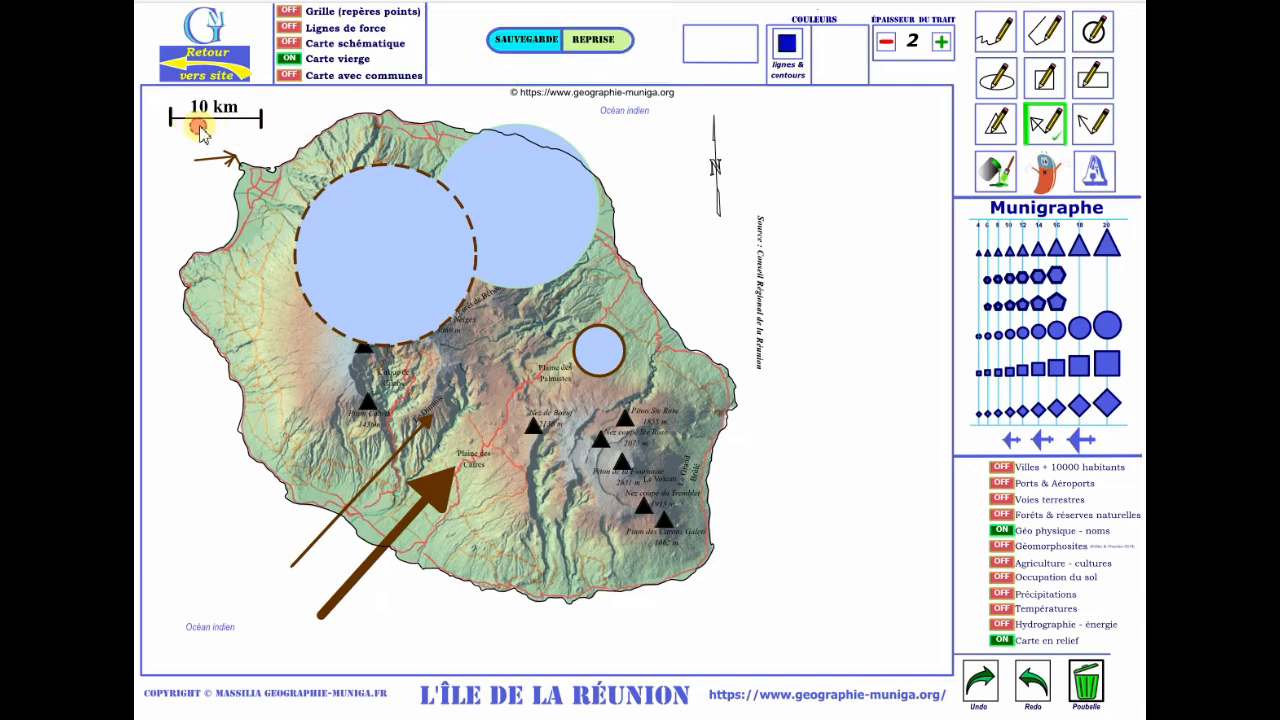
{"action": "mouse_move", "coordinate": [200, 128]}
{"action": "left_mouse_down"}
{"action": "mouse_move", "coordinate": [245, 148]}
{"action": "mouse_move", "coordinate": [197, 133]}
{"action": "left_mouse_up"}
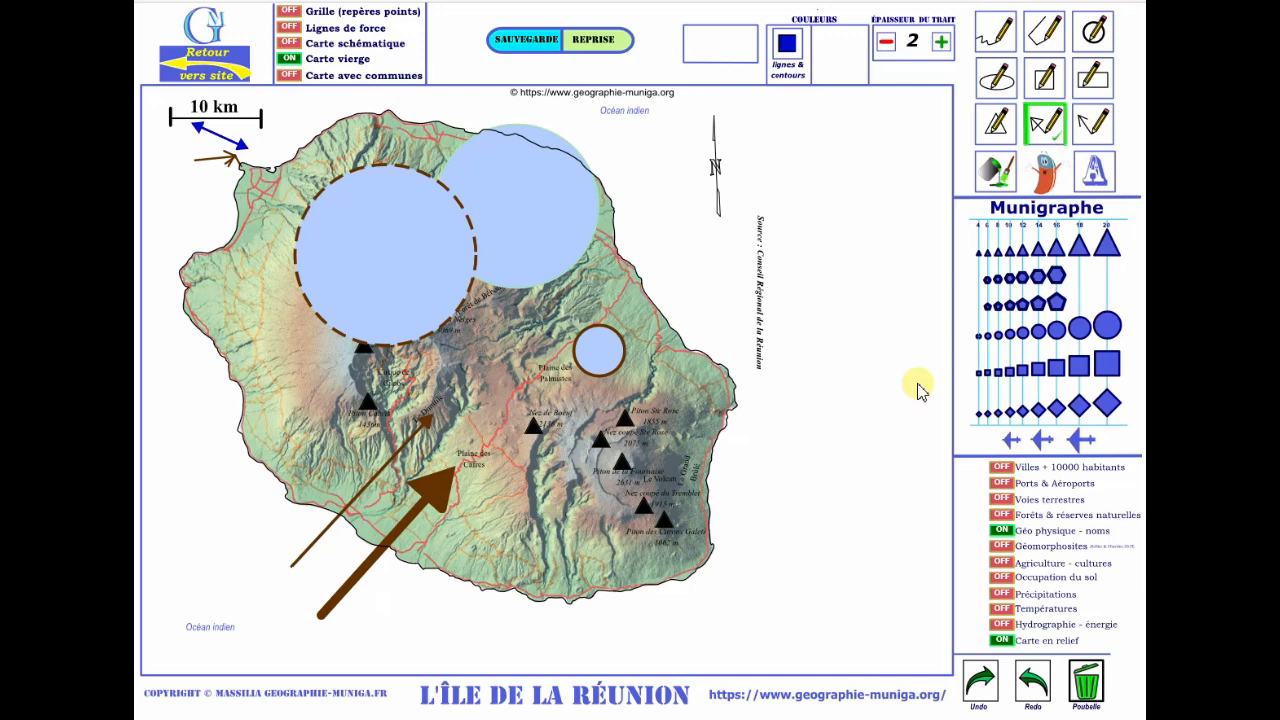